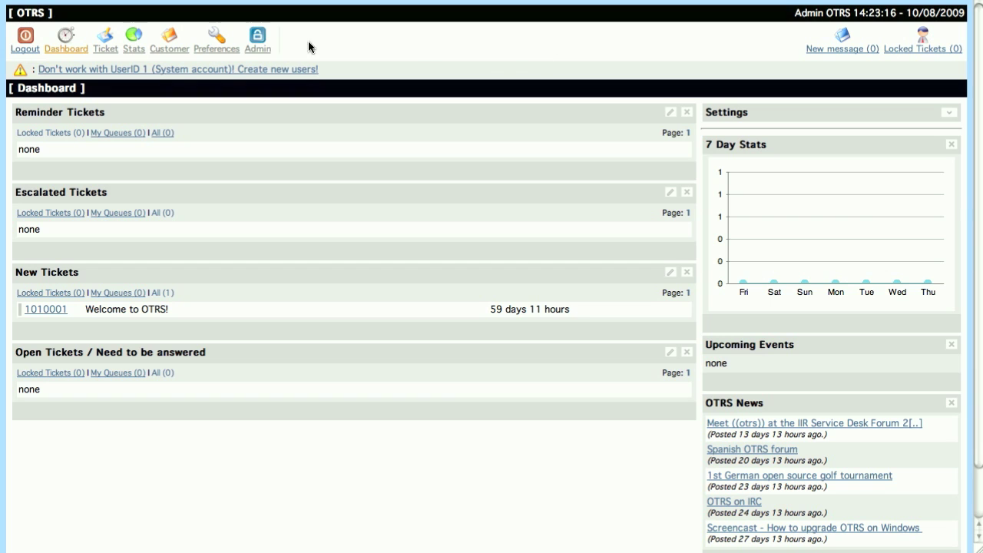
Go to the admin Package Manager and update the Online Repository's package list
click(258, 48)
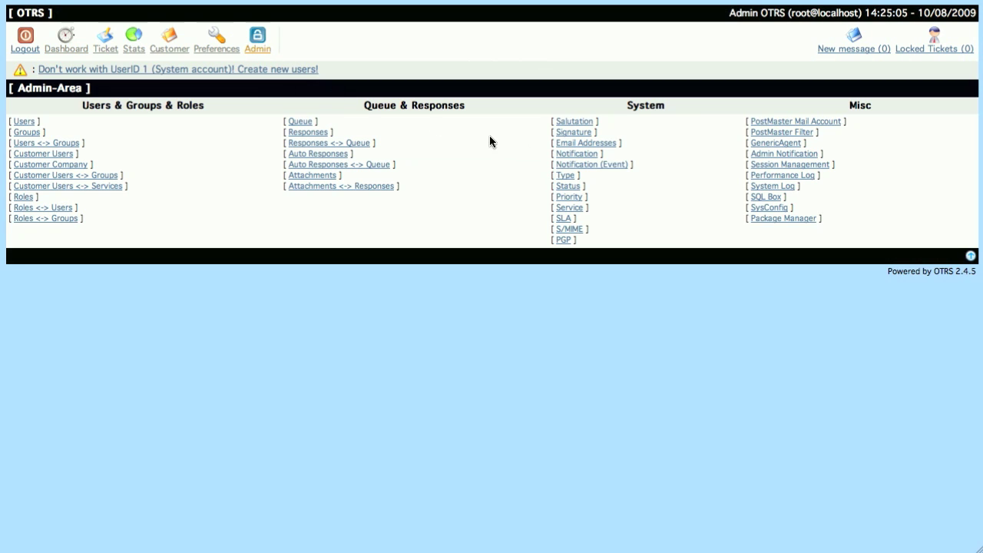
click(772, 222)
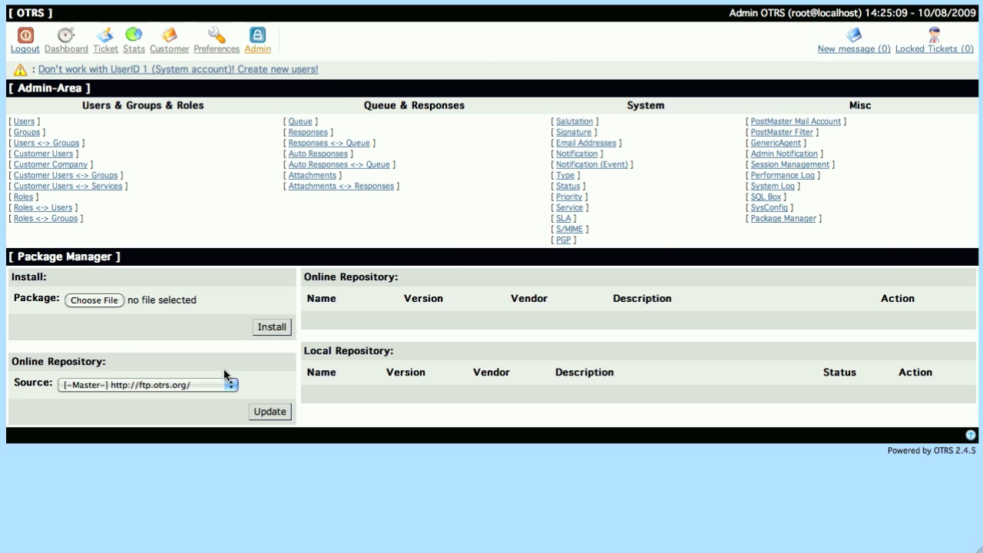
click(262, 413)
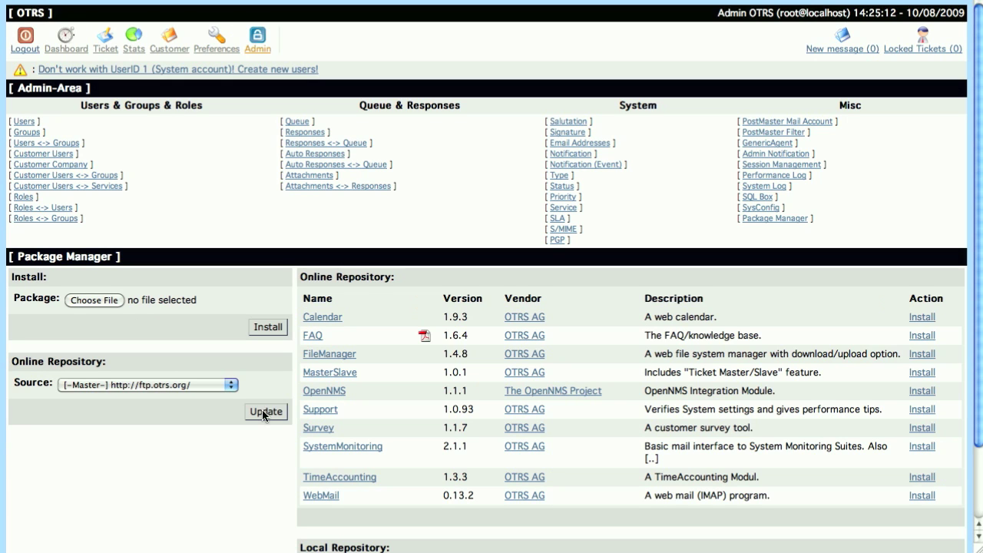
scroll(263, 415, down, 1)
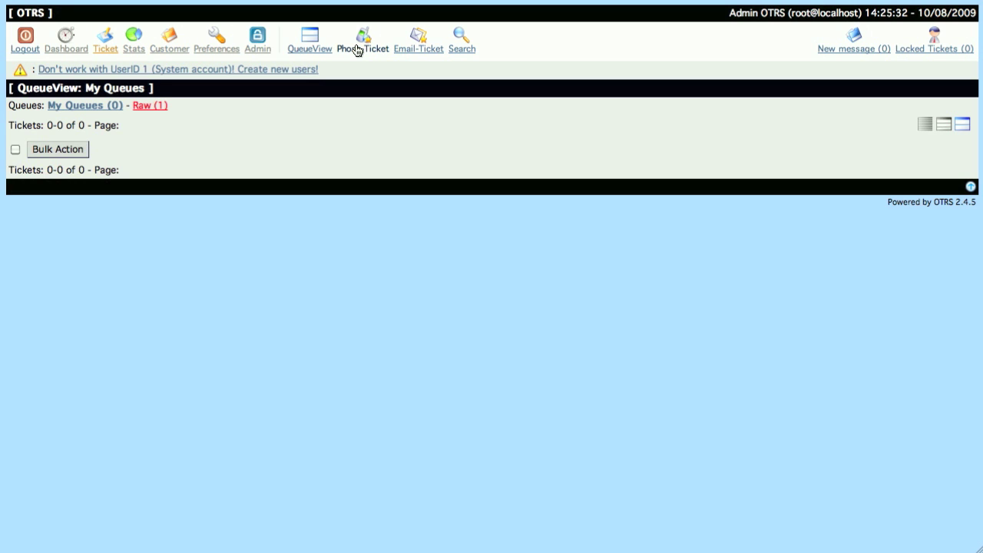
Start a new phone ticket and review the MasterTicket options without changing them
click(356, 50)
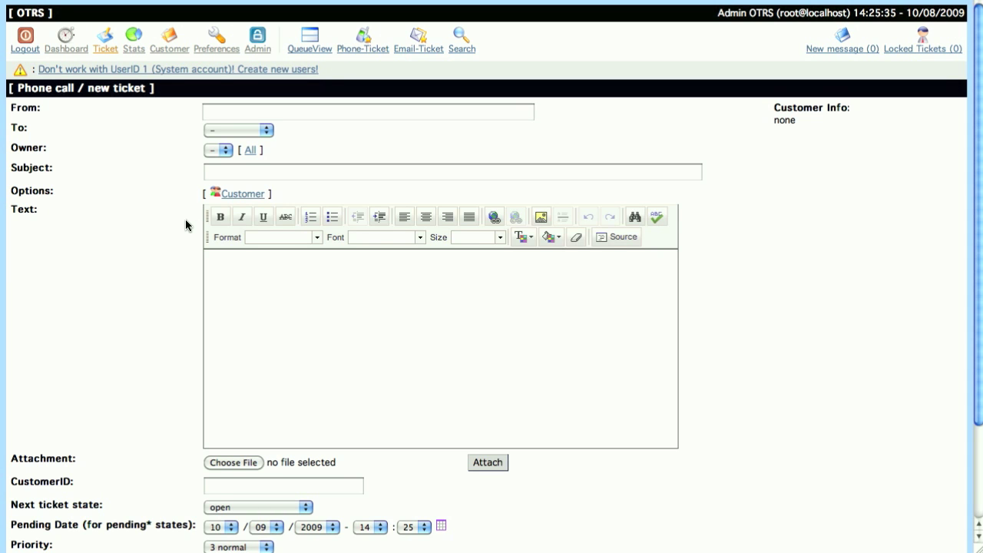
scroll(185, 225, down, 3)
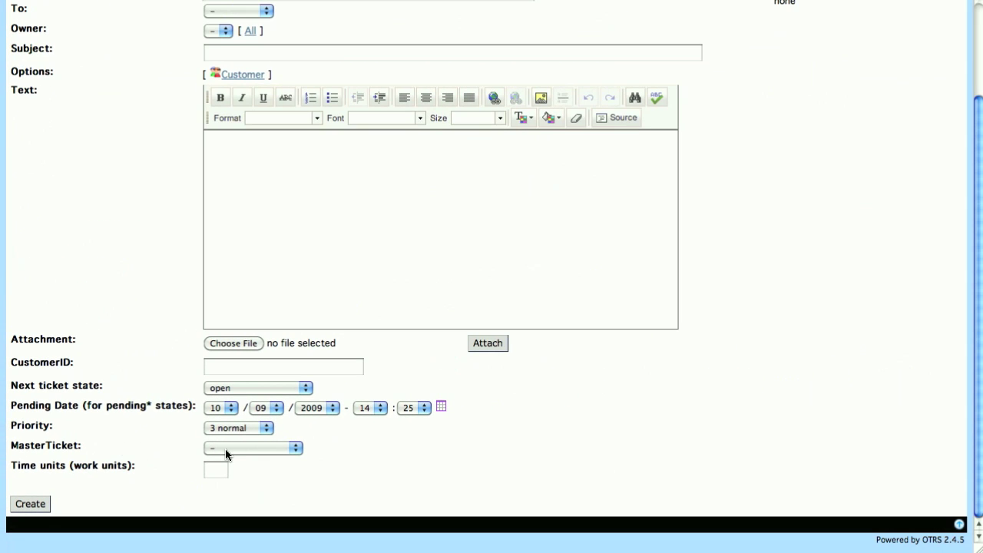
click(225, 449)
click(222, 448)
scroll(264, 38, up, 3)
Enter the sender's e-mail, queue Postmaster, and subject 'Test of Mater Ticket - Master'
click(255, 79)
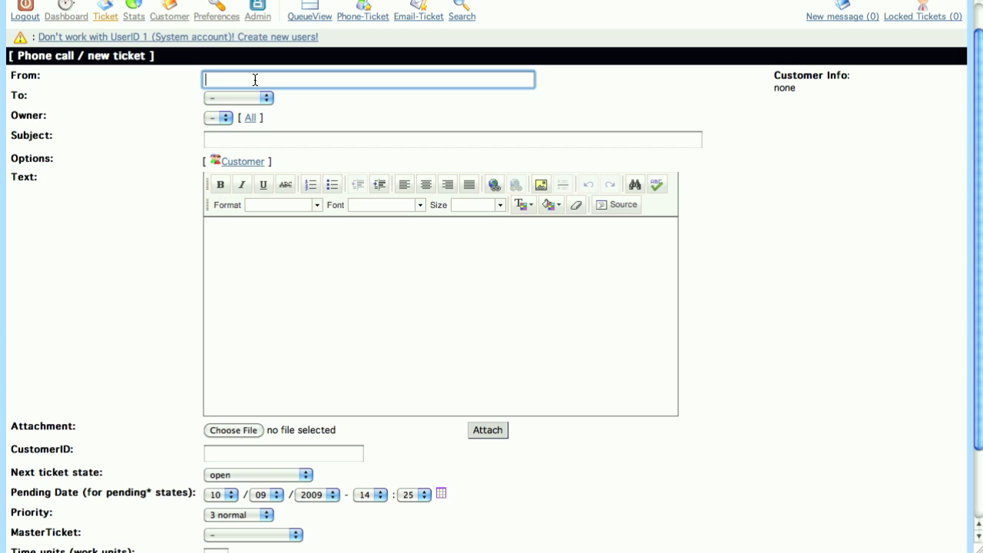
key(Tab)
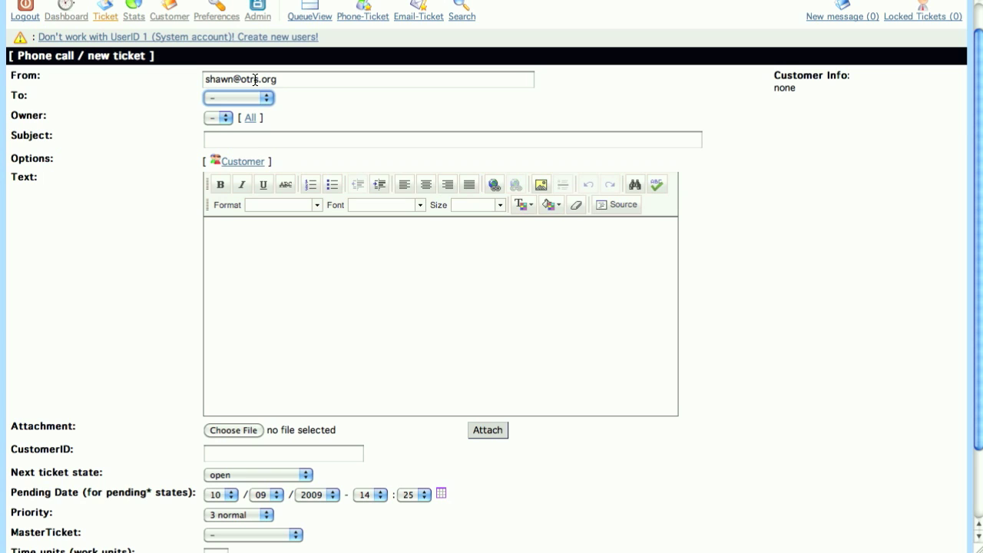
key(Down)
key(Tab)
key(Tab)
key(Tab)
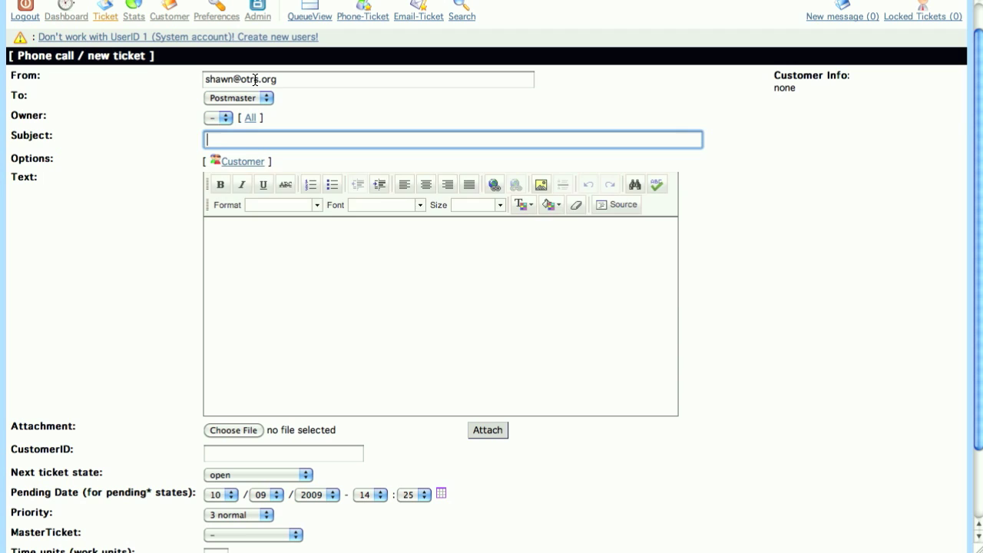
text(Test of Mater Ticke)
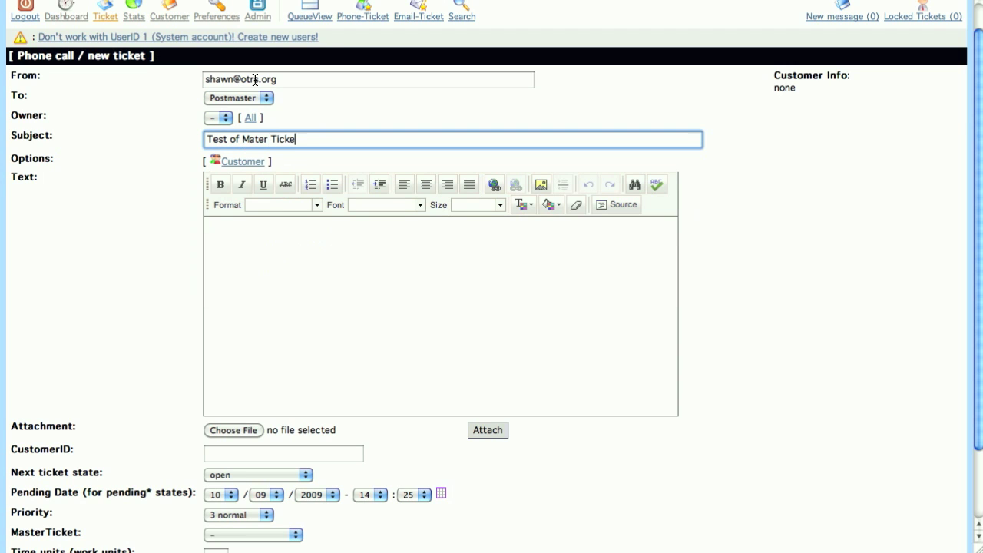
text(t - Master)
Copy the subject into the body, set MasterTicket to New Master Ticket, and create it
key(super+a)
key(super+c)
click(296, 251)
key(super+v)
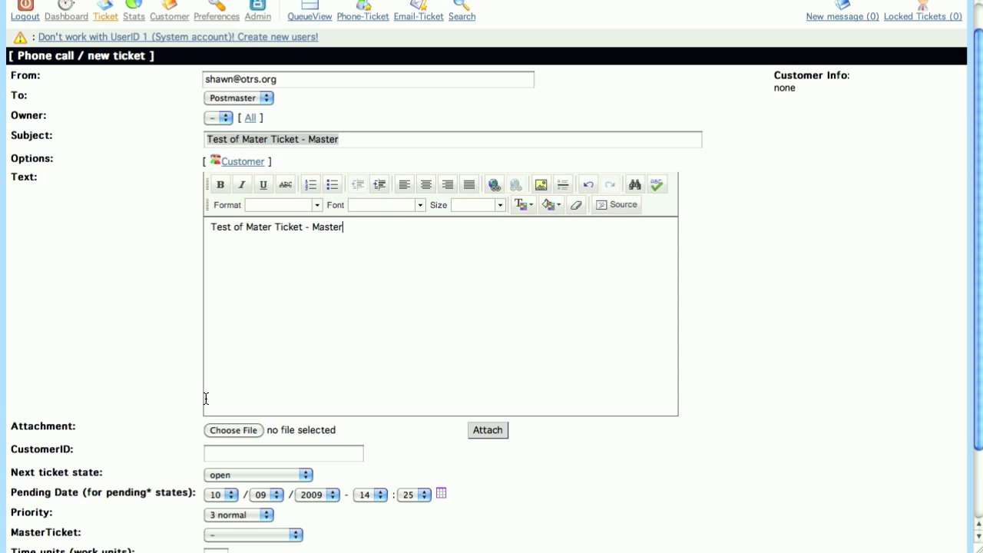
scroll(198, 458, down, 2)
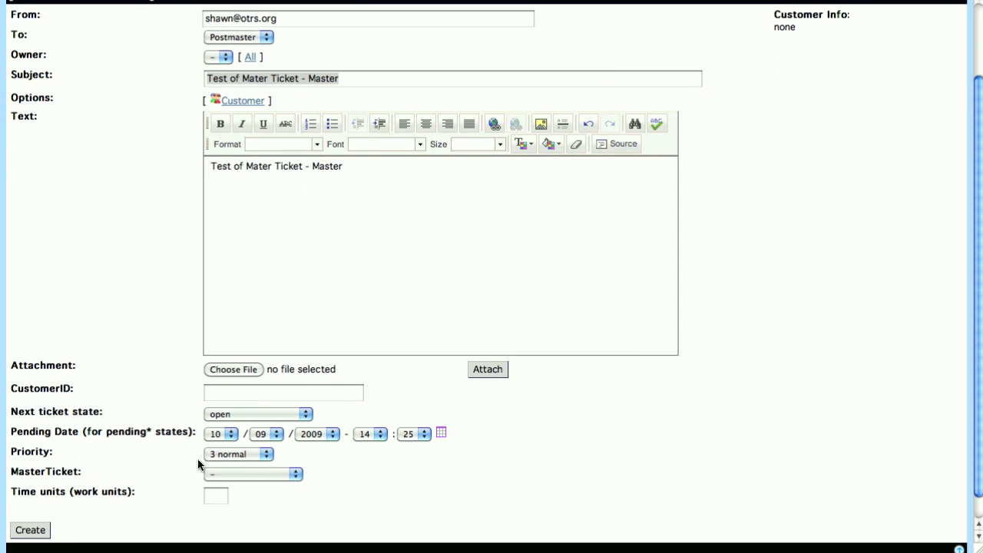
click(262, 477)
click(260, 485)
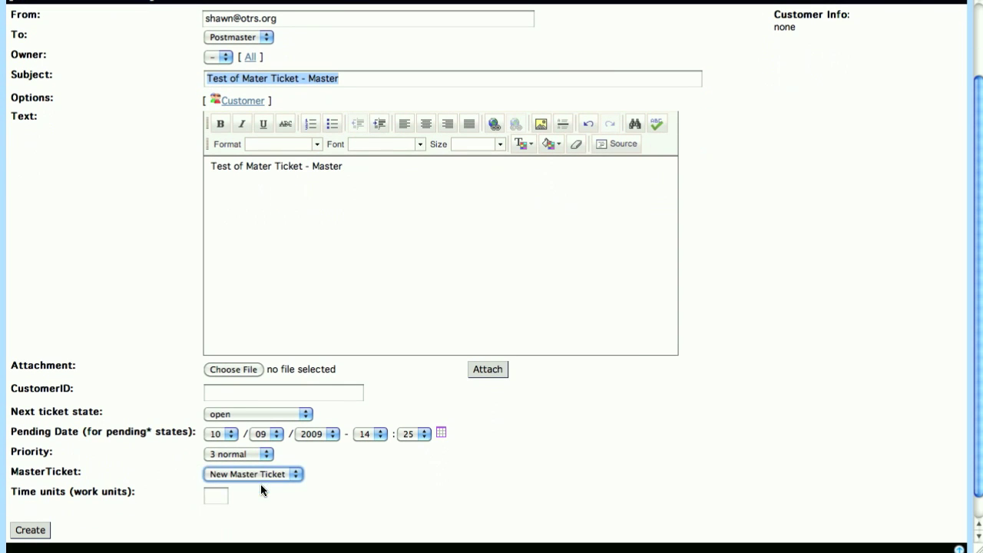
click(22, 535)
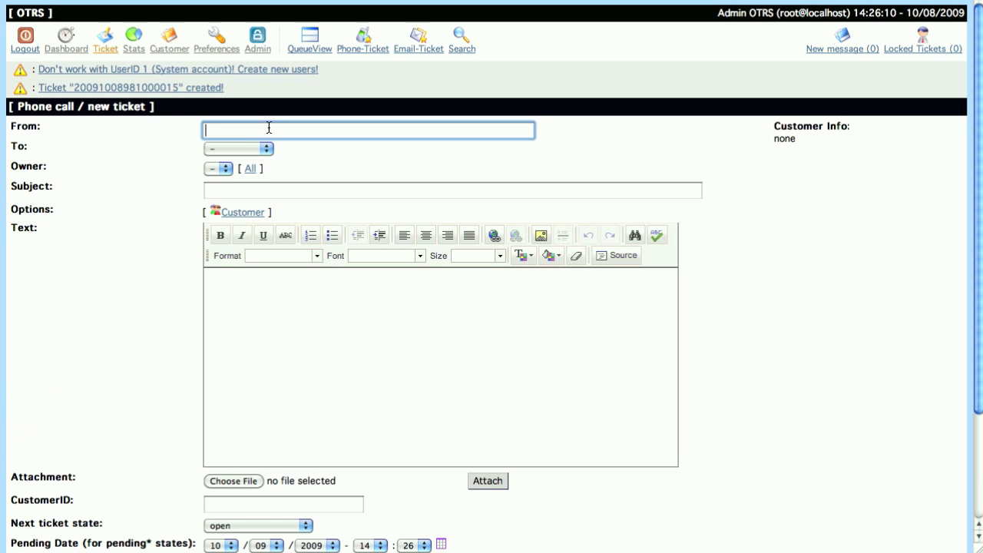
Enter the sender's e-mail address and set the recipient queue to Postmaster
key(Tab)
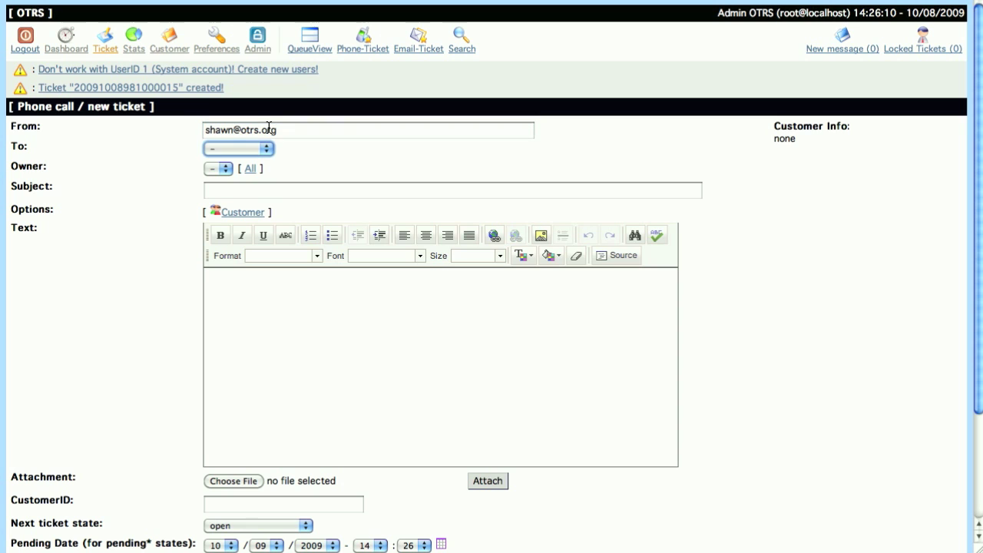
key(Down)
key(Tab)
key(Tab)
key(Tab)
key(Tab)
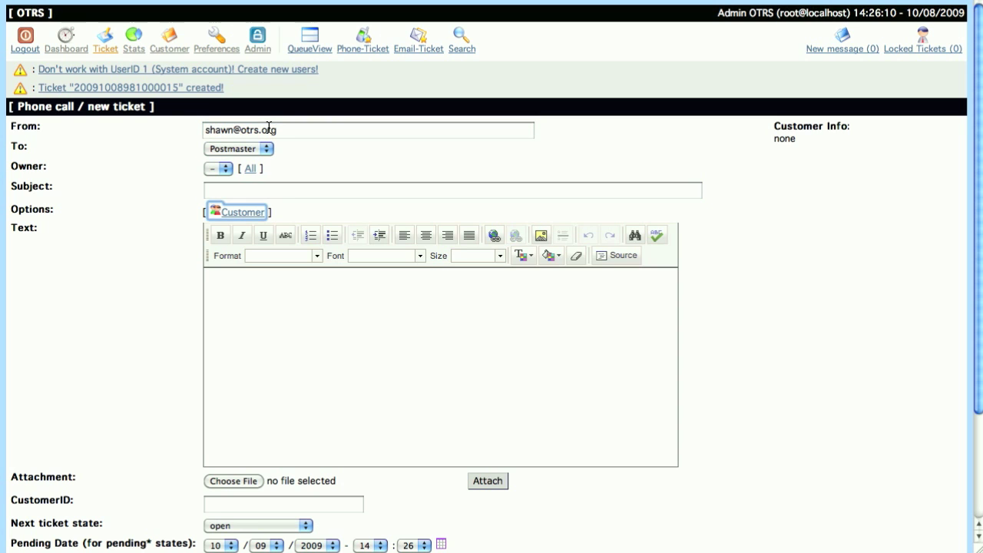
key(shift+Tab)
Type the subject starting 'Test of Master Ticket', fixing the 'Mater' misspelling
text(Test o)
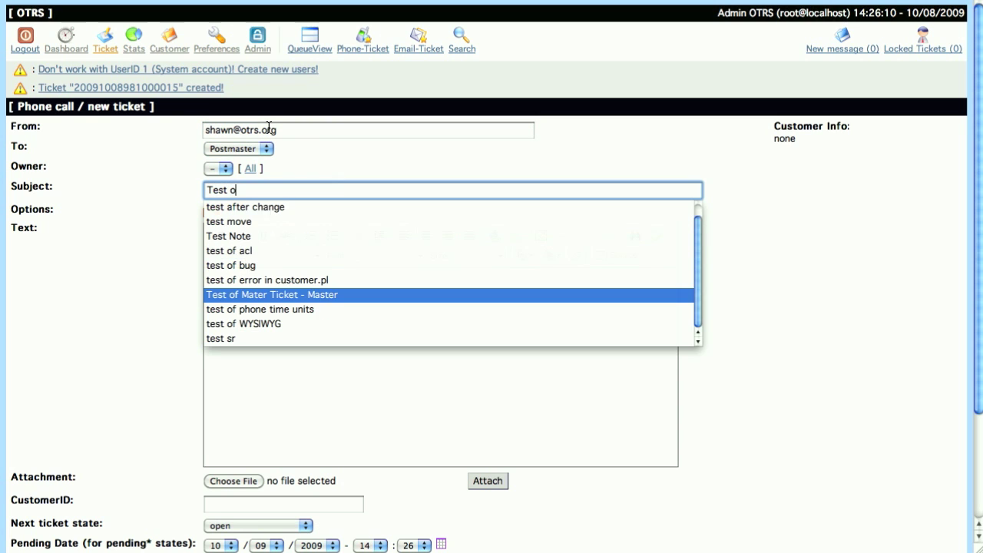
text(f Master)
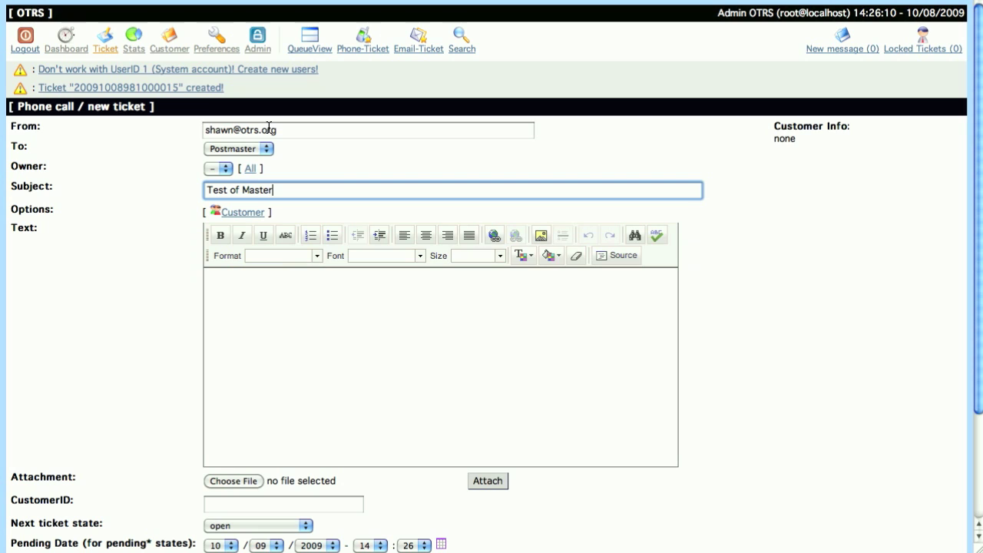
key(BackSpace)
key(BackSpace)
key(BackSpace)
key(BackSpace)
key(BackSpace)
text(a)
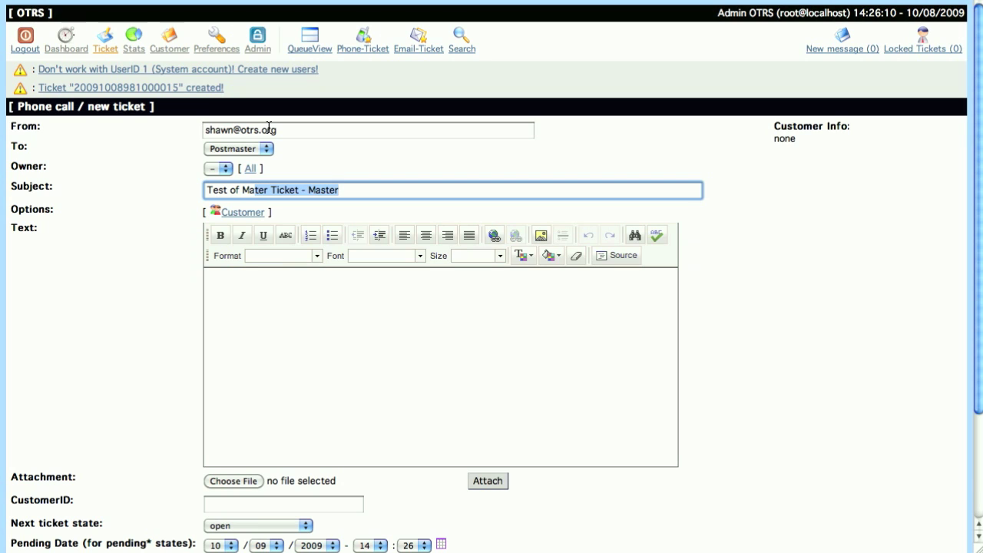
key(Right)
key(alt+Left)
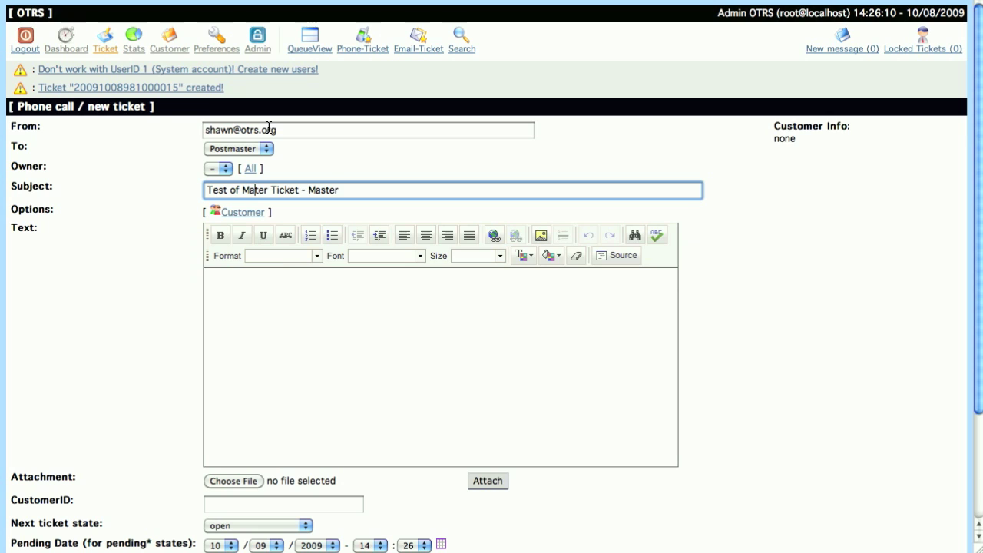
text(s)
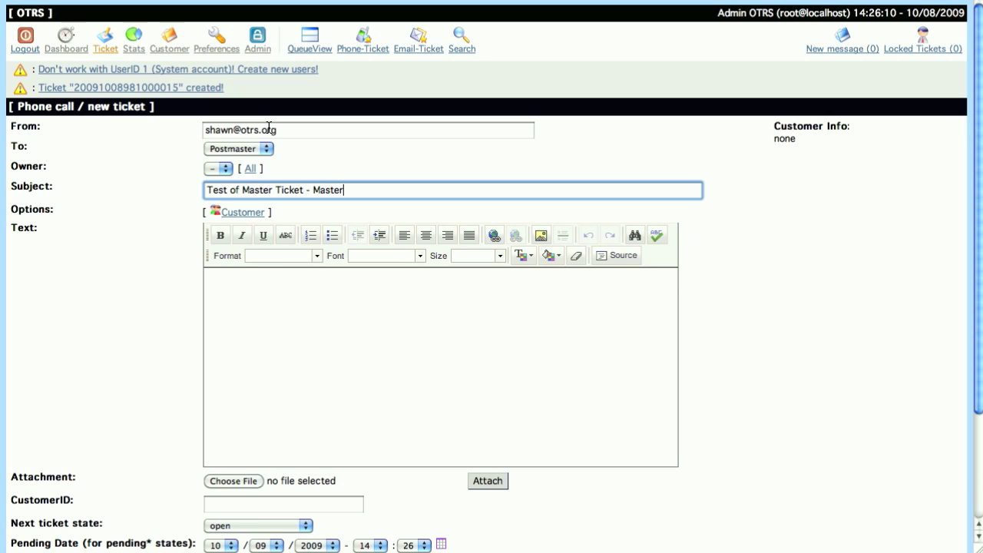
Copy the subject into the body and reword it to 'Test of Master Ticket - Slave'
triple_click(328, 193)
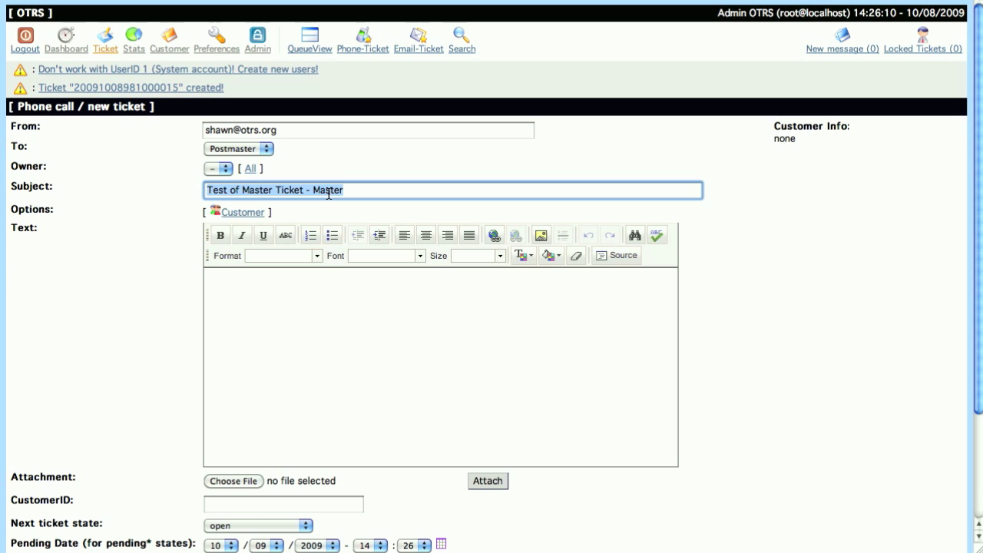
click(292, 299)
key(ctrl+v)
double_click(326, 190)
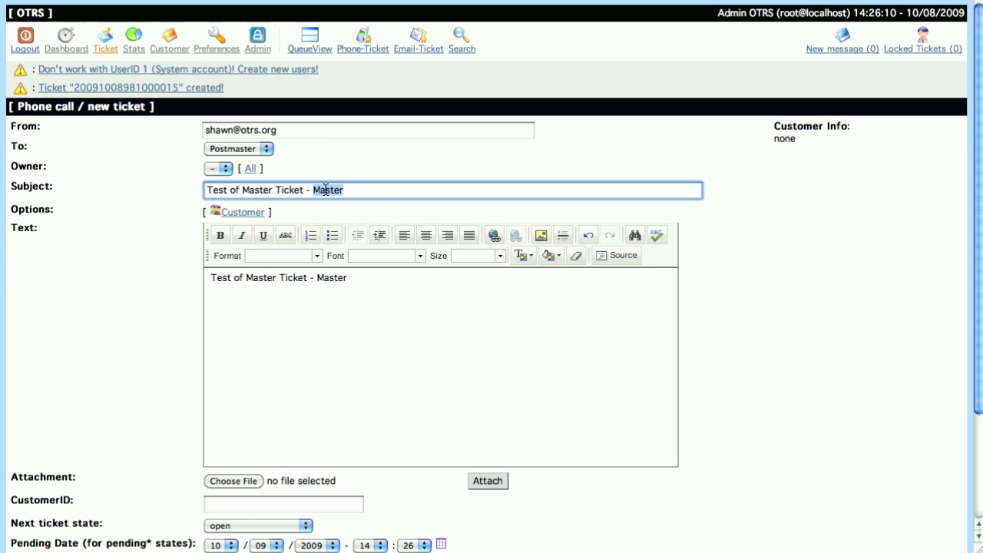
text(Shawn)
text(e)
double_click(332, 277)
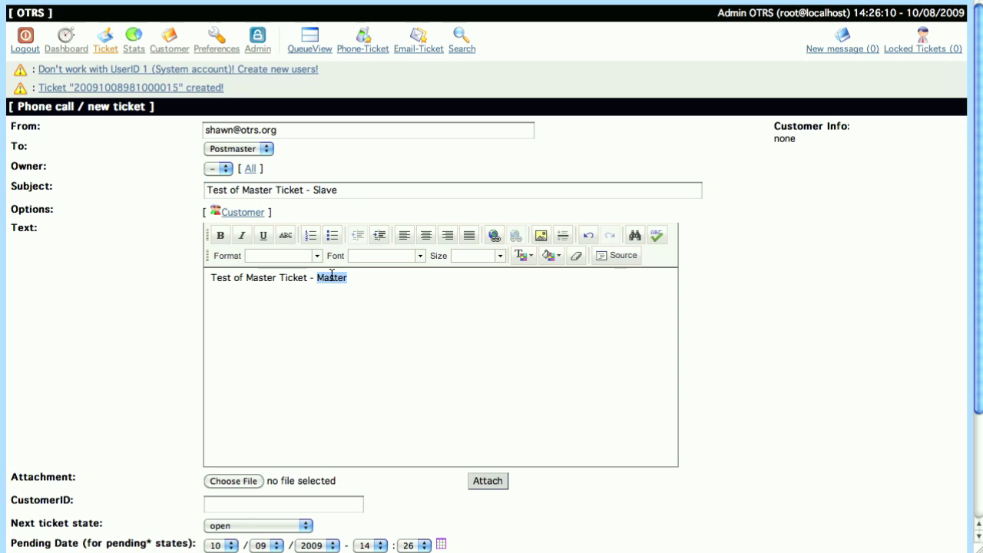
text(Slave)
Set MasterTicket to 'Slave of Ticket#…' for the master ticket
scroll(230, 334, down, 3)
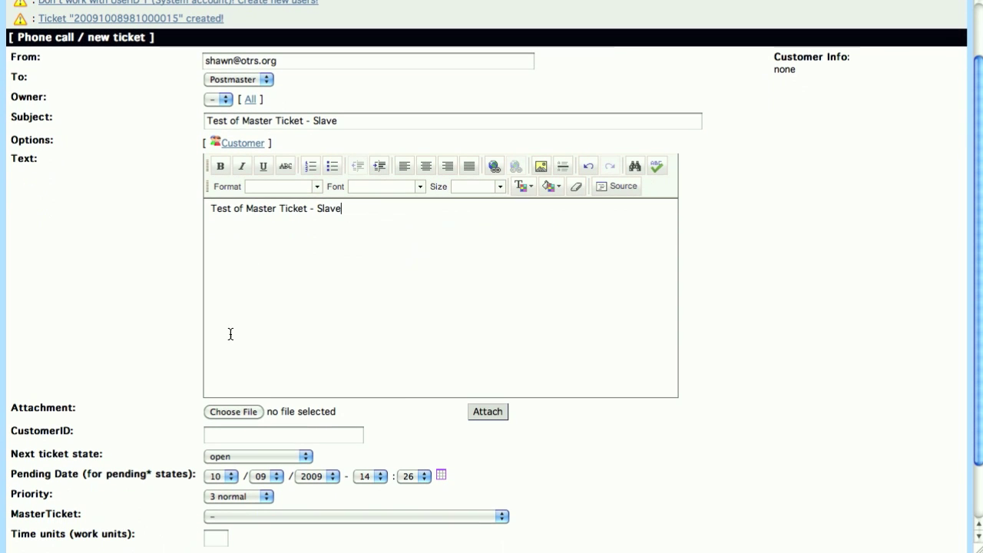
scroll(213, 377, down, 3)
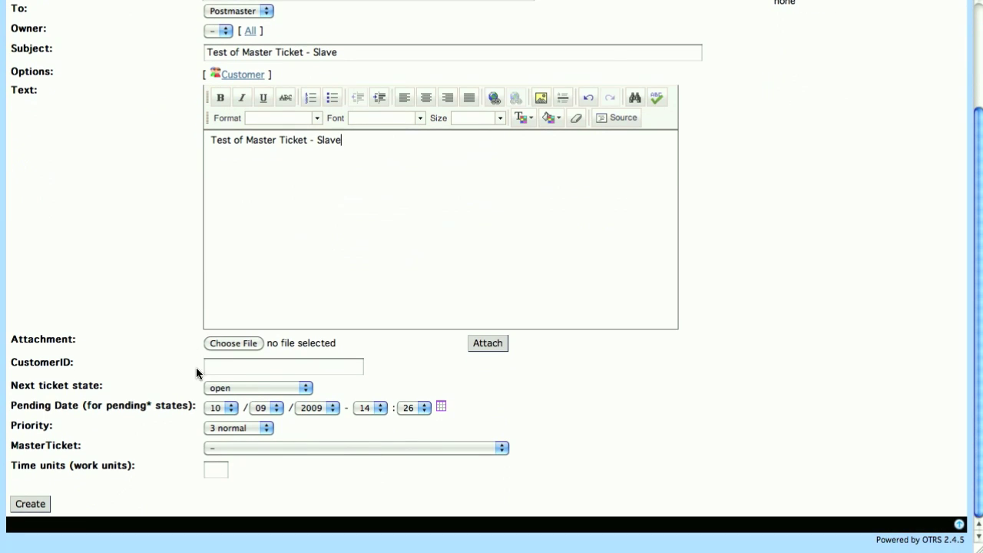
click(274, 446)
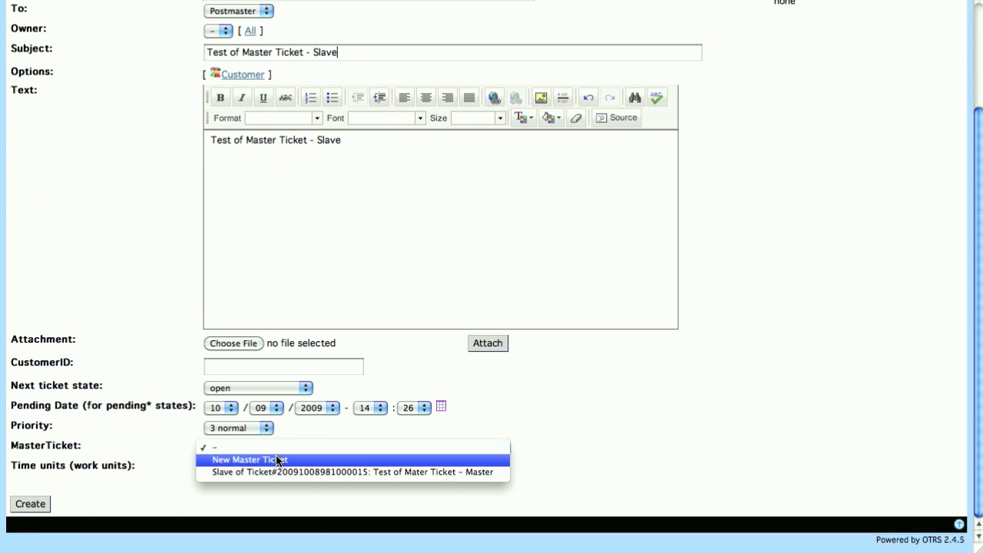
click(279, 472)
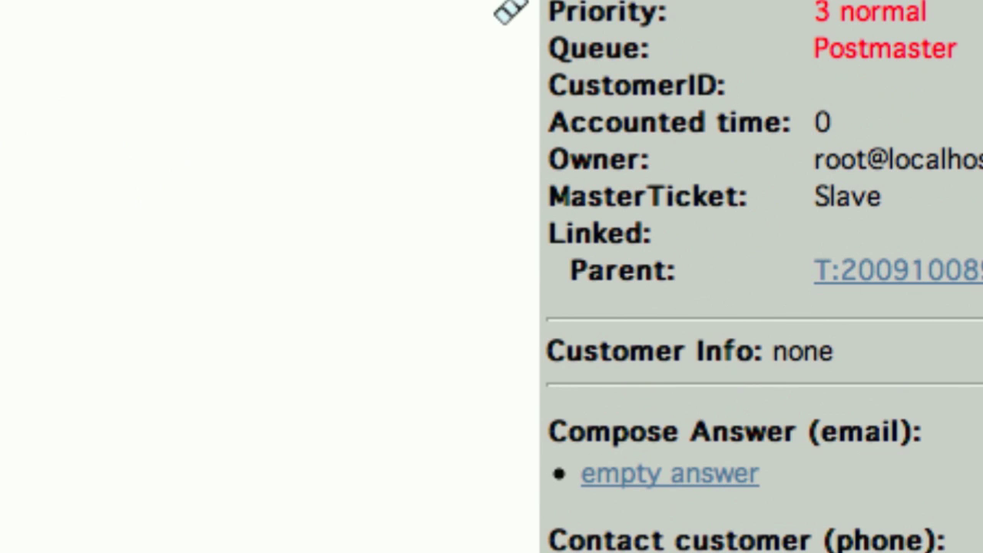
Check the parent ticket number, open the linked slave ticket, then return to the master
drag(816, 270, 982, 271)
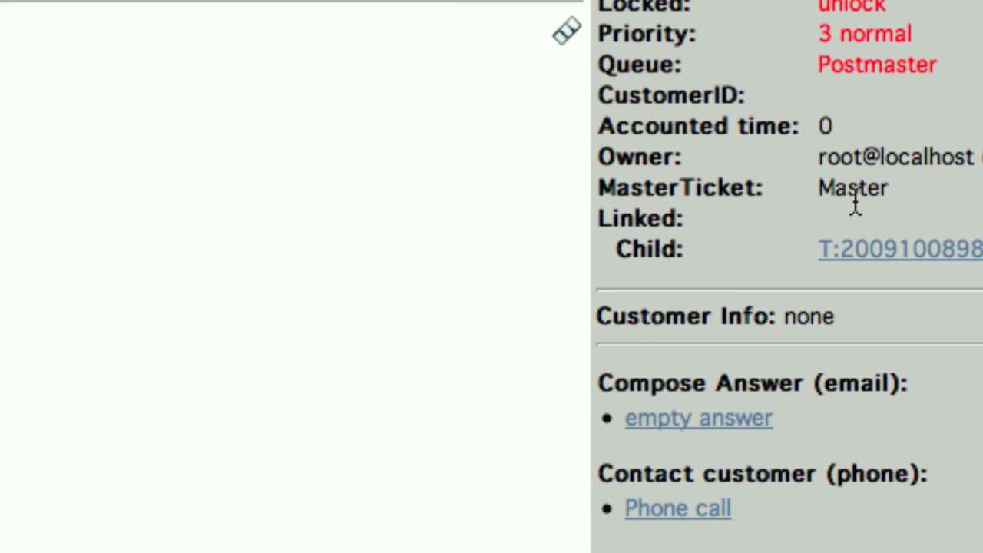
click(911, 252)
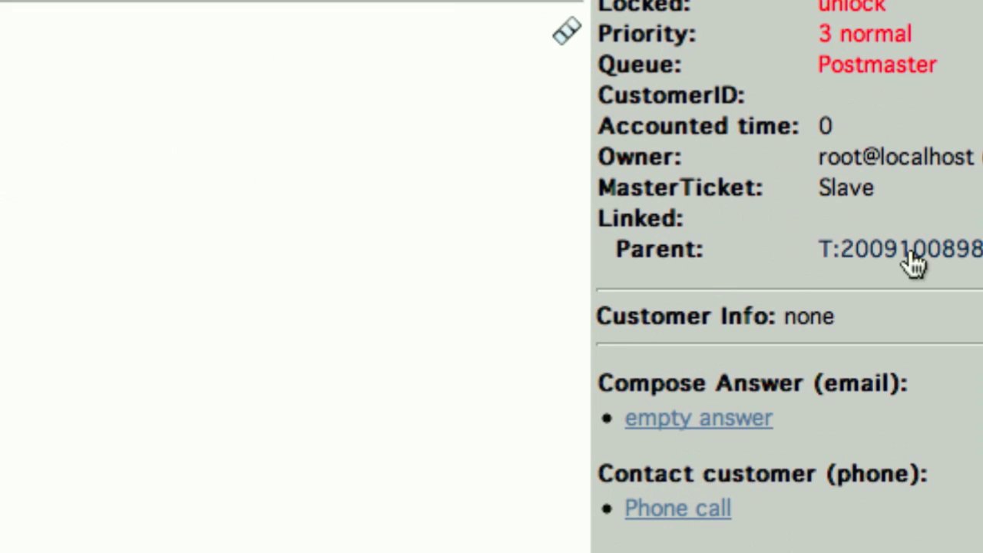
click(914, 261)
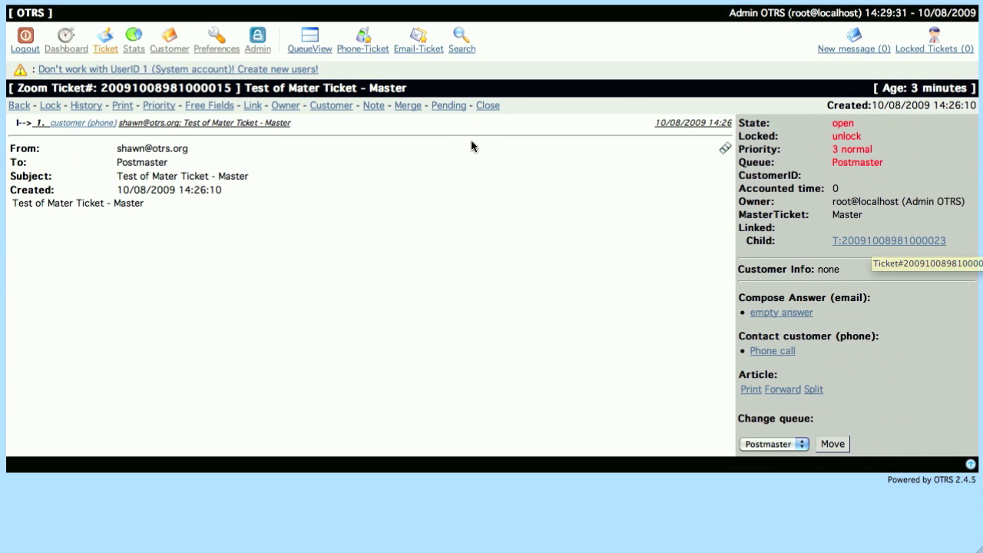
Close the master ticket with the note 'closes slave as well'
click(490, 107)
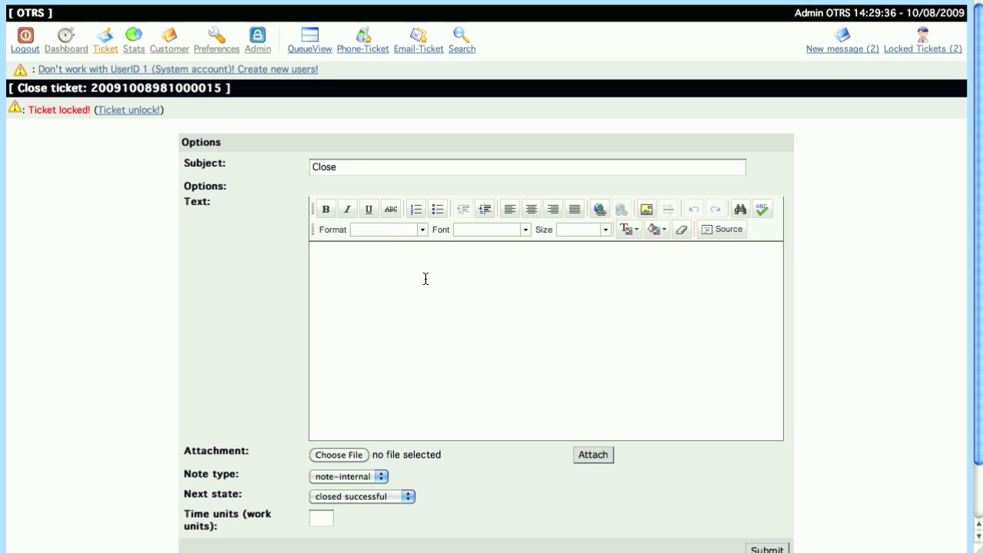
text(closes sla)
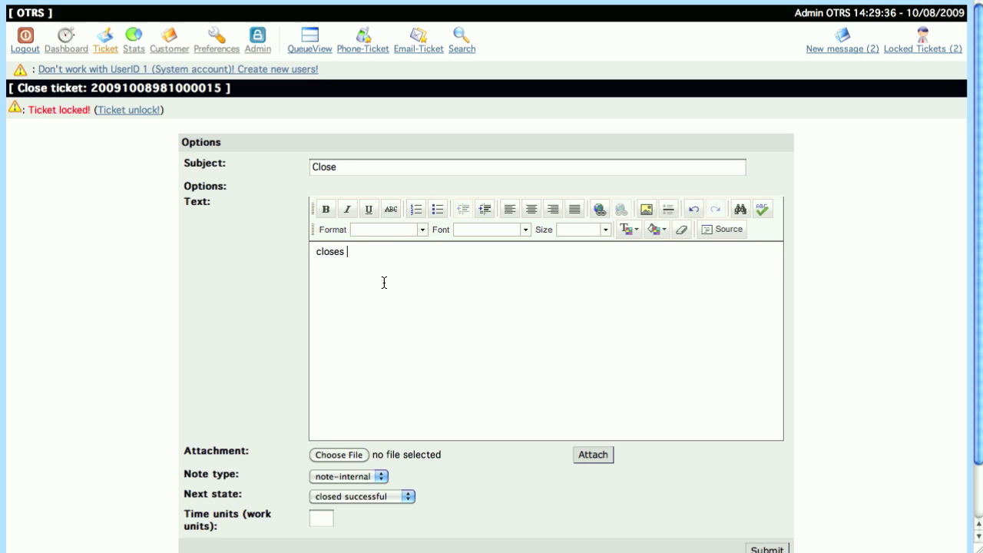
text(ve as well)
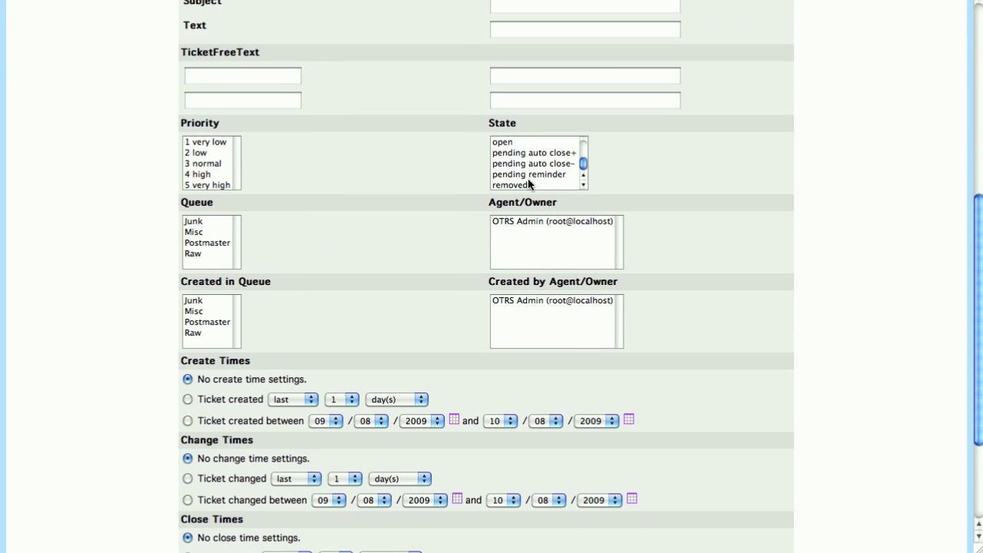
Search for closed successful tickets and view the slave ticket's Close note
scroll(528, 139, down, 2)
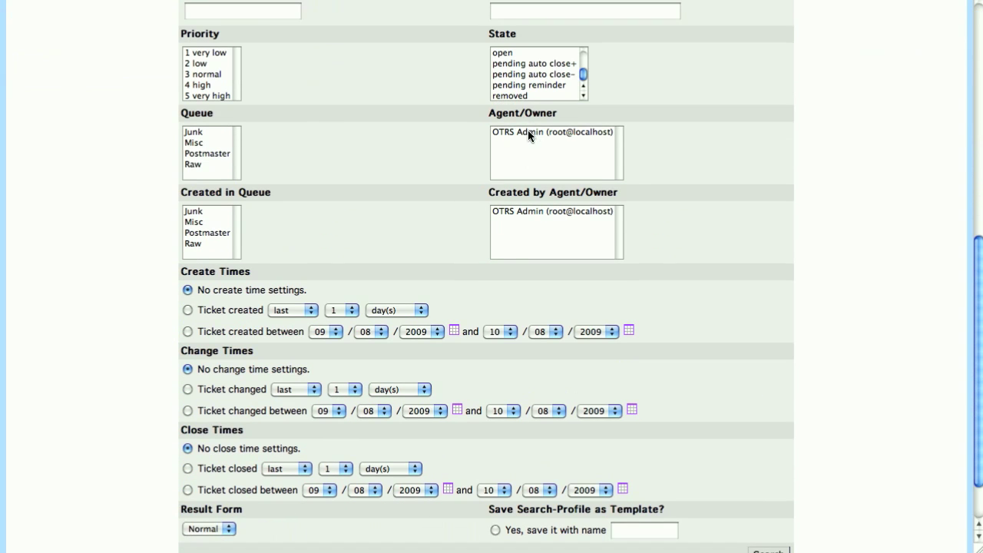
click(577, 93)
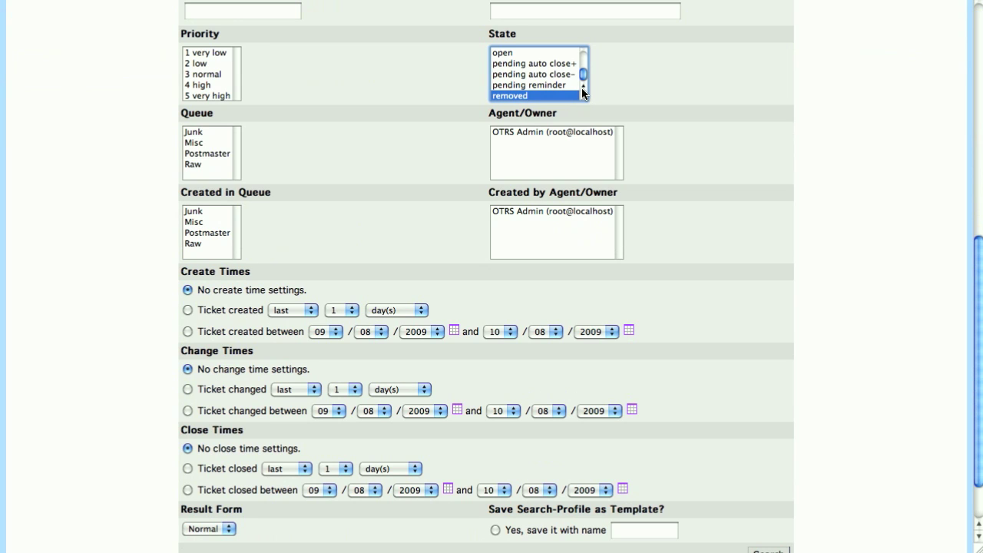
scroll(583, 75, up, 3)
click(547, 51)
scroll(688, 358, down, 2)
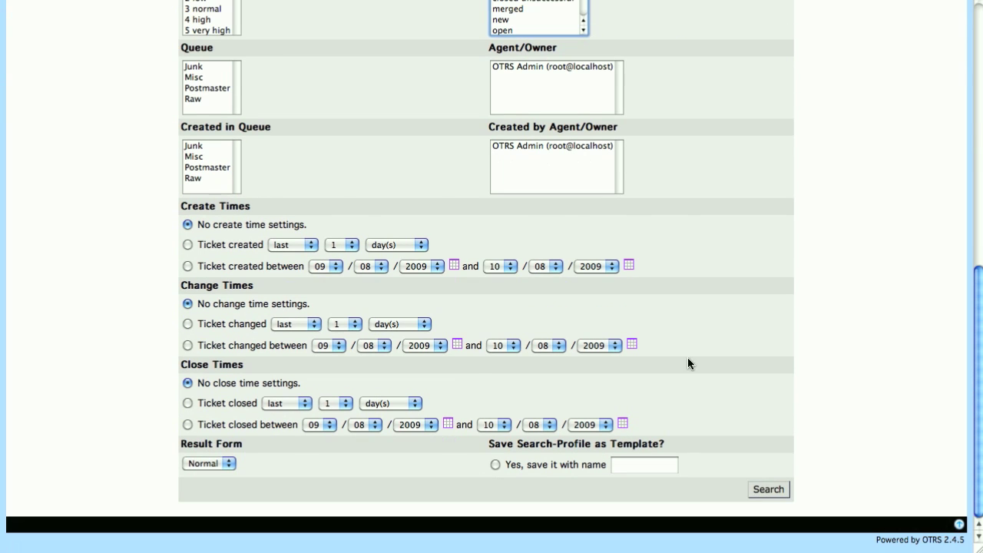
click(763, 492)
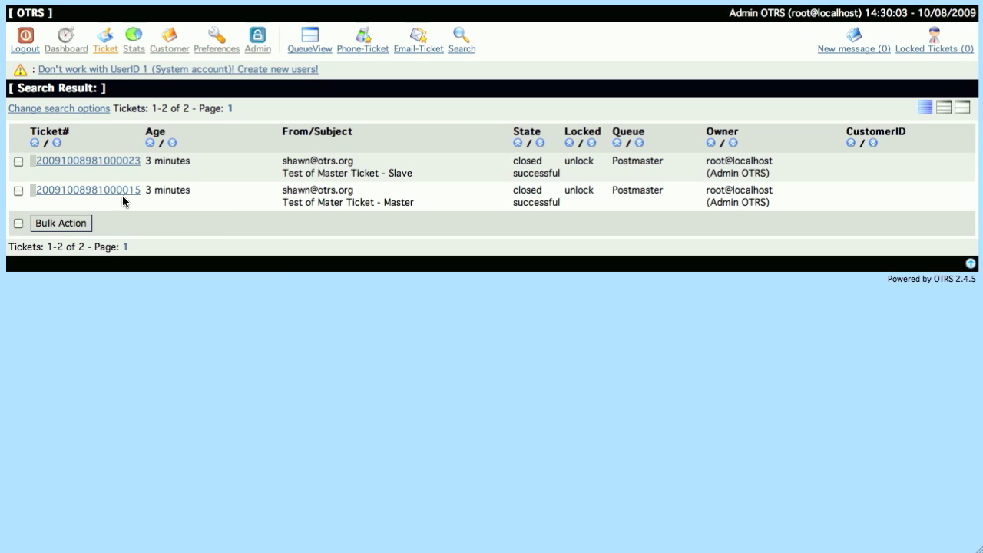
click(112, 161)
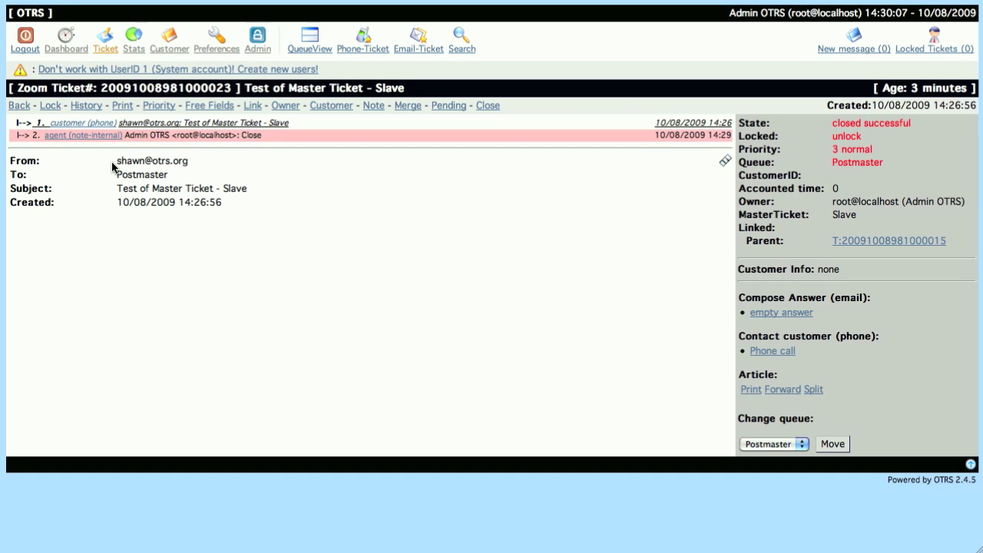
click(60, 136)
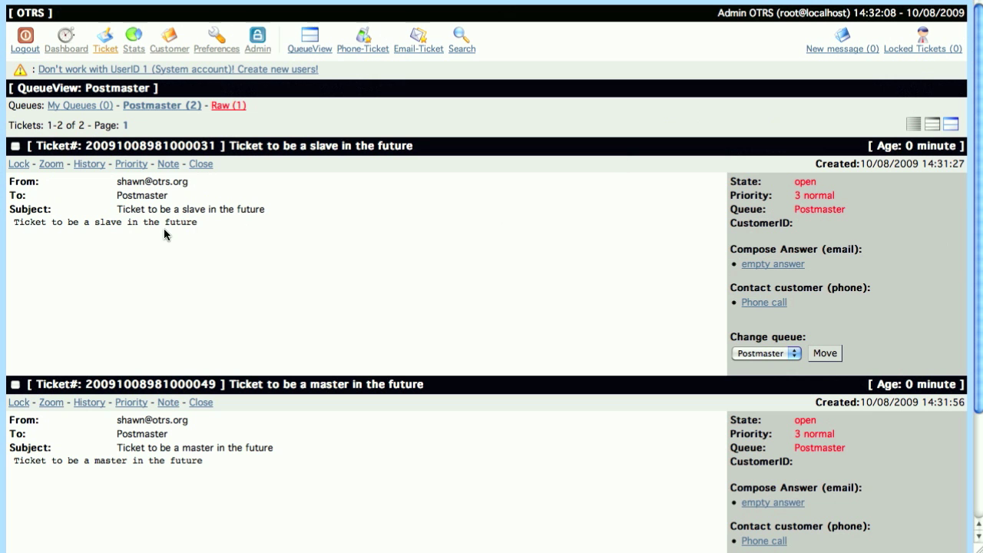
Open ticket 'Ticket to be a master in the future' and its Free Fields form
drag(229, 145, 414, 145)
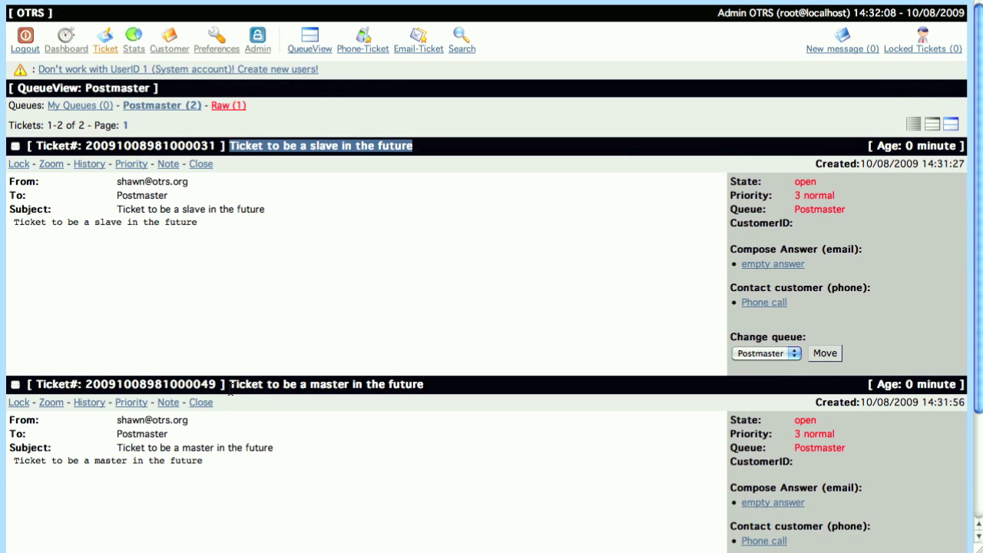
drag(231, 388, 440, 396)
click(397, 449)
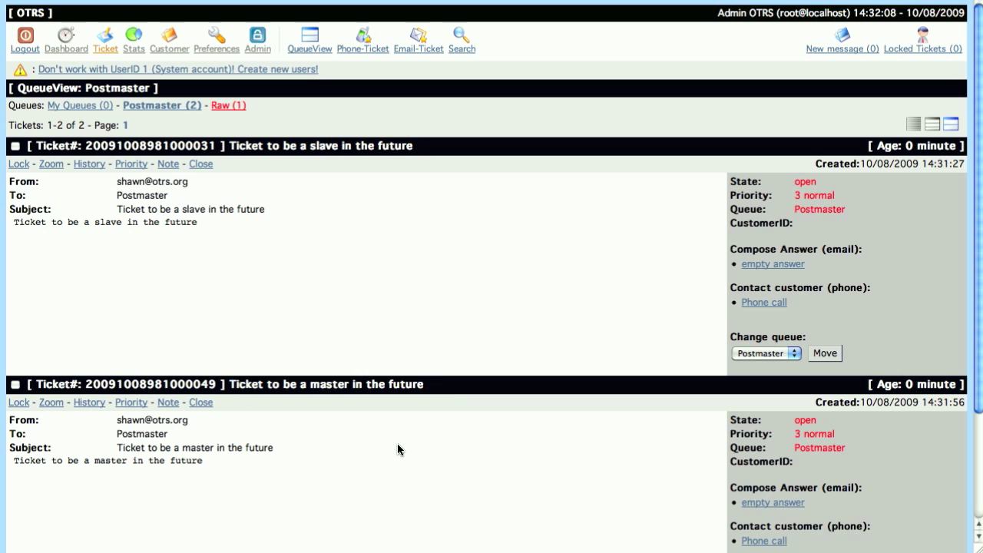
click(51, 402)
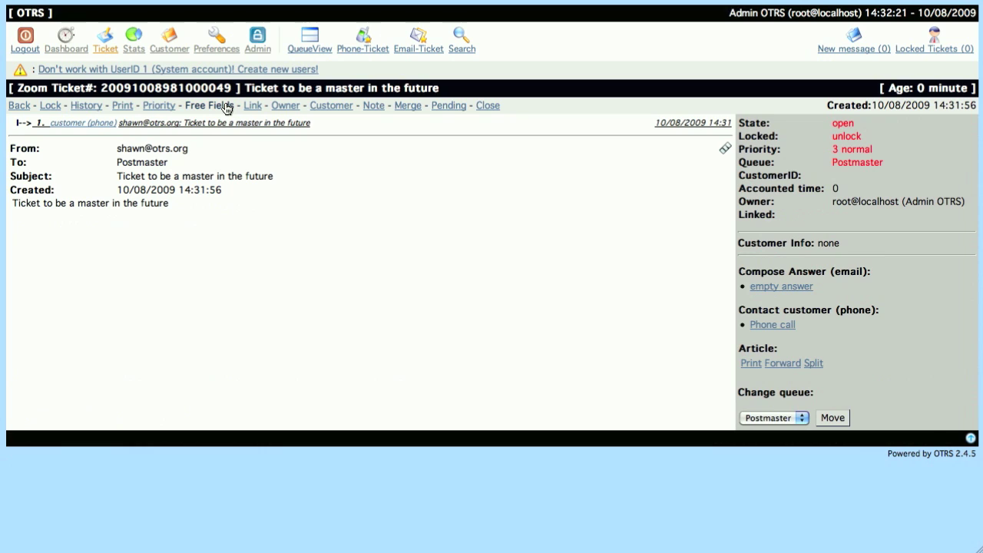
click(209, 105)
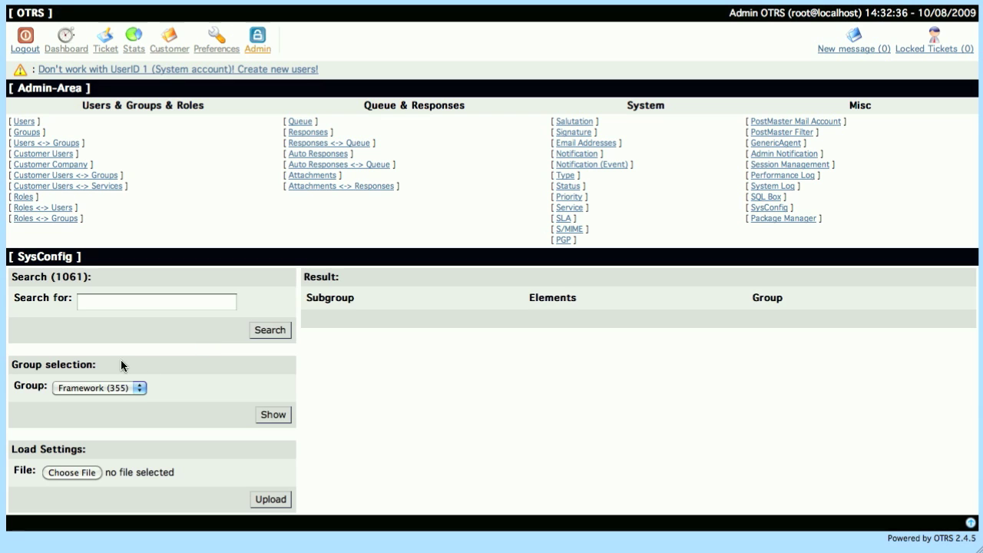
In SysConfig's Ticket group, open Core::TicketFreeText and inspect the TicketFreeText12 MasterTicket setting
click(123, 389)
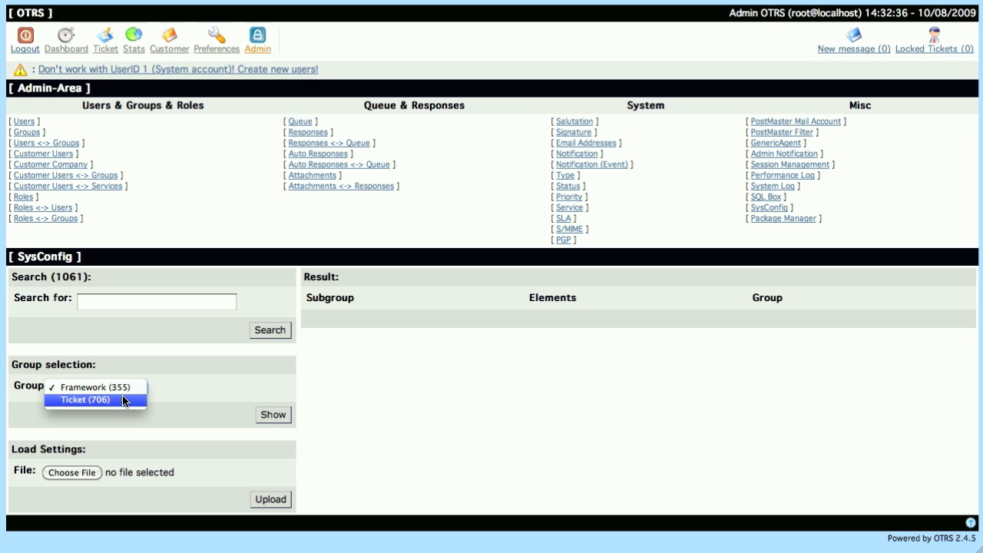
click(123, 400)
click(270, 415)
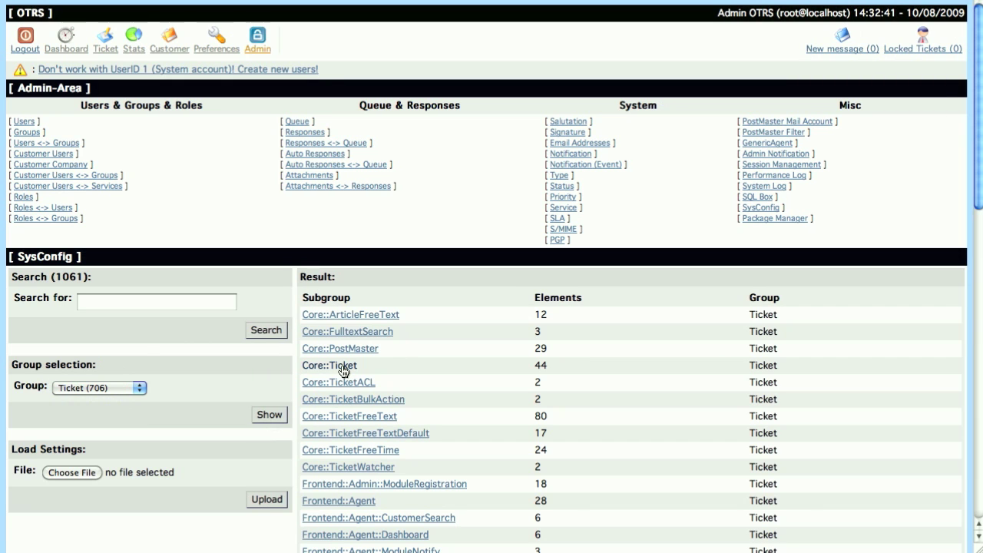
click(361, 418)
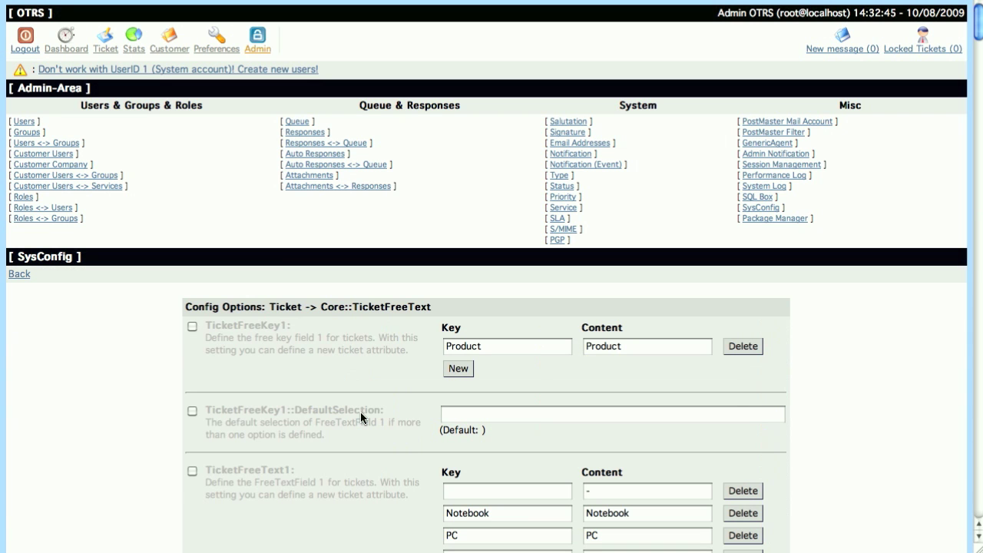
scroll(361, 417, down, 15)
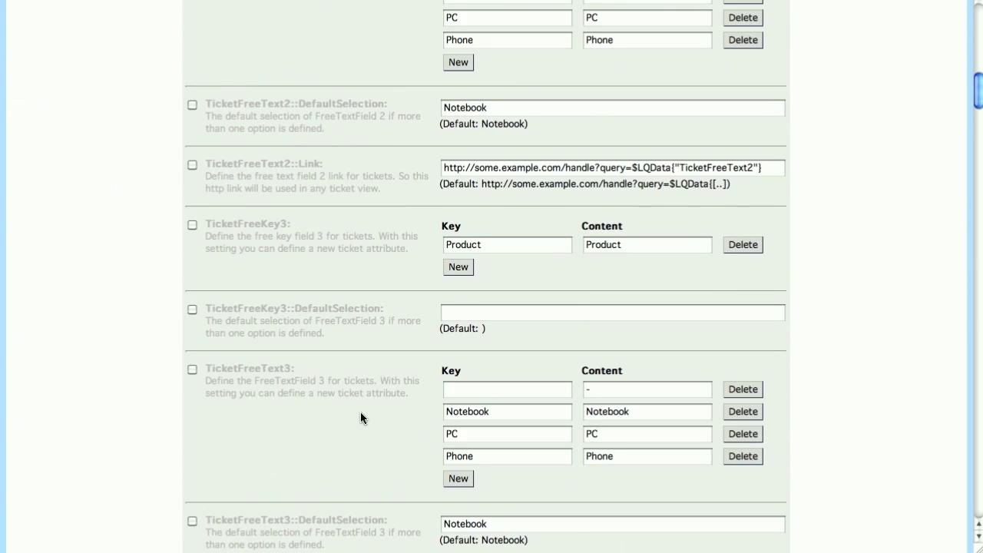
scroll(361, 418, down, 20)
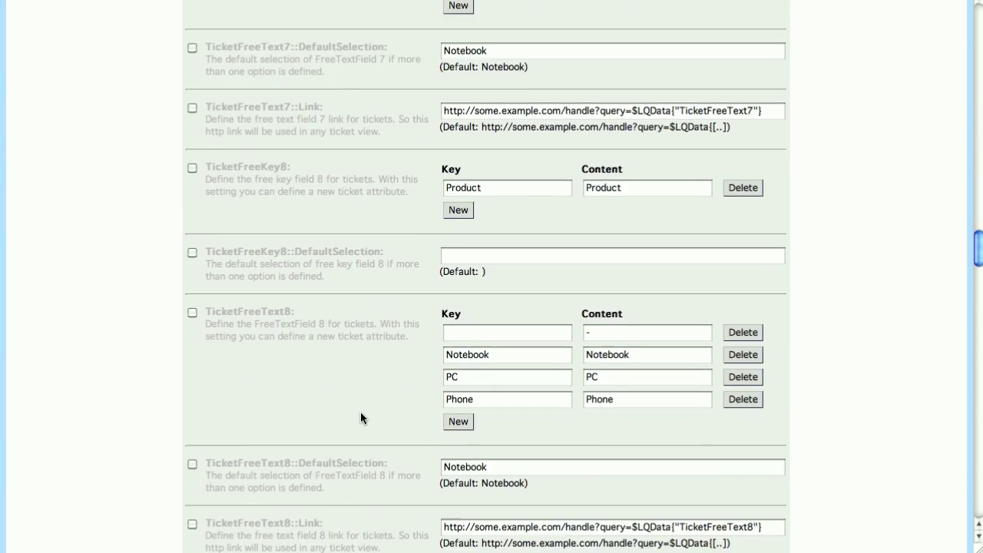
scroll(361, 418, down, 20)
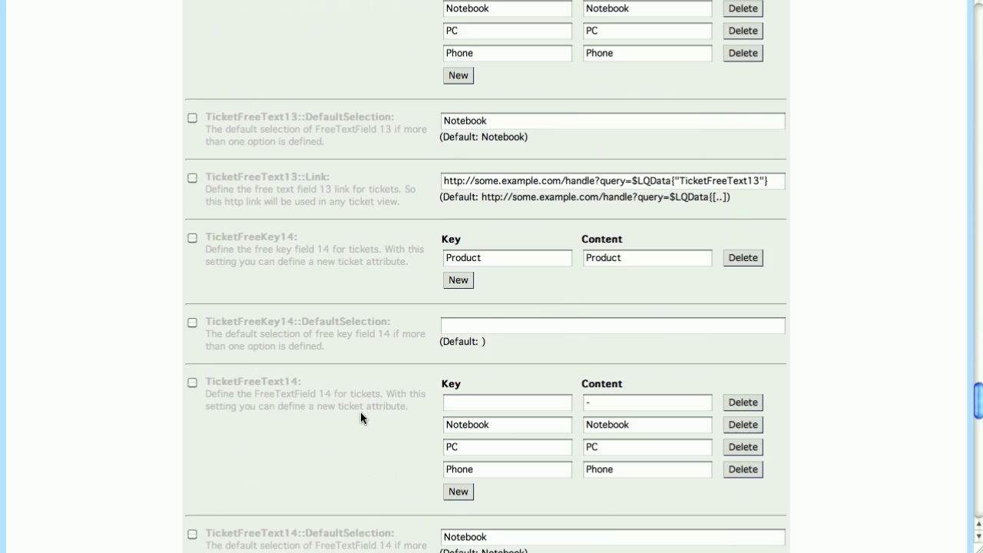
scroll(360, 413, down, 7)
scroll(360, 413, down, 2)
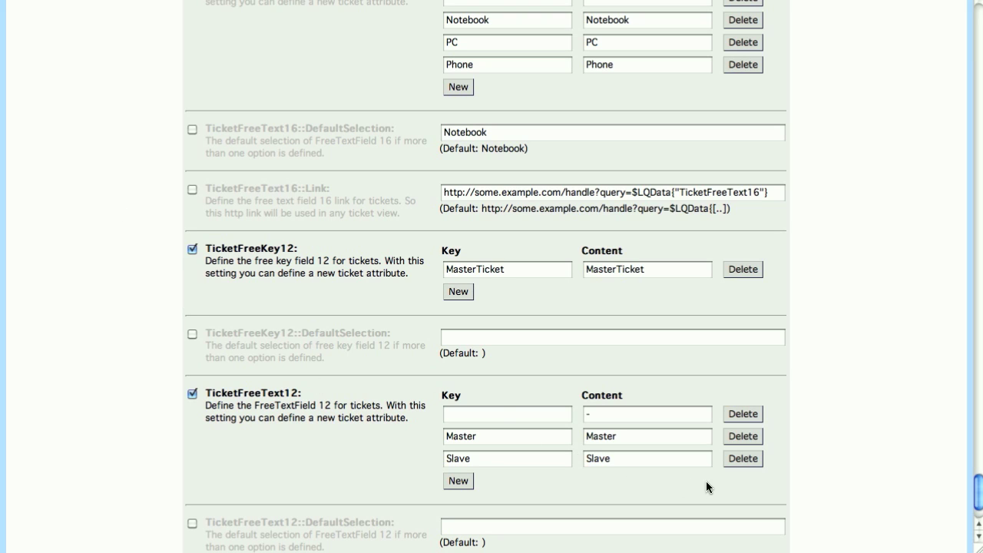
drag(305, 393, 206, 395)
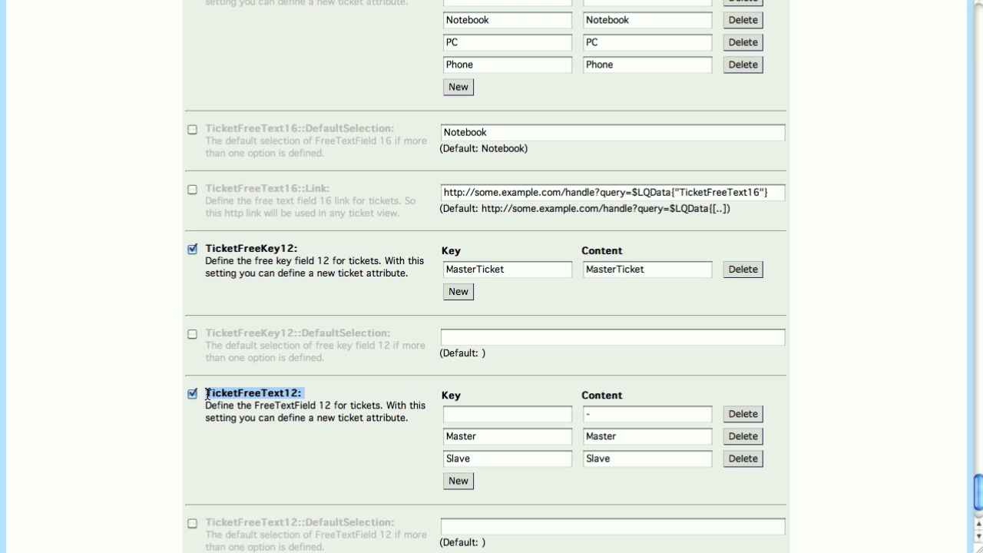
right_click(130, 310)
In Frontend::Agent::Ticket::ViewFreeText, change the key 9 entry to 12 with value 1
click(137, 316)
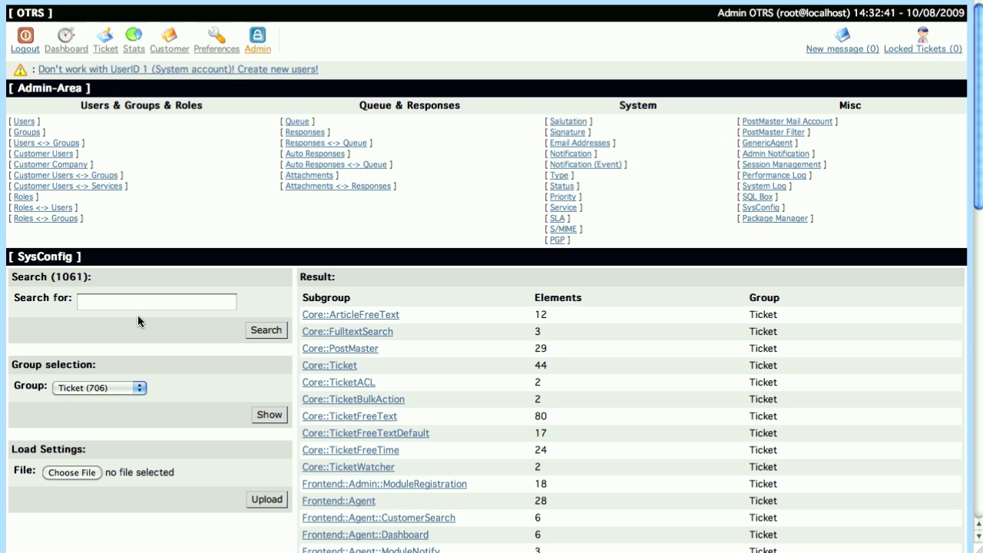
scroll(288, 341, down, 10)
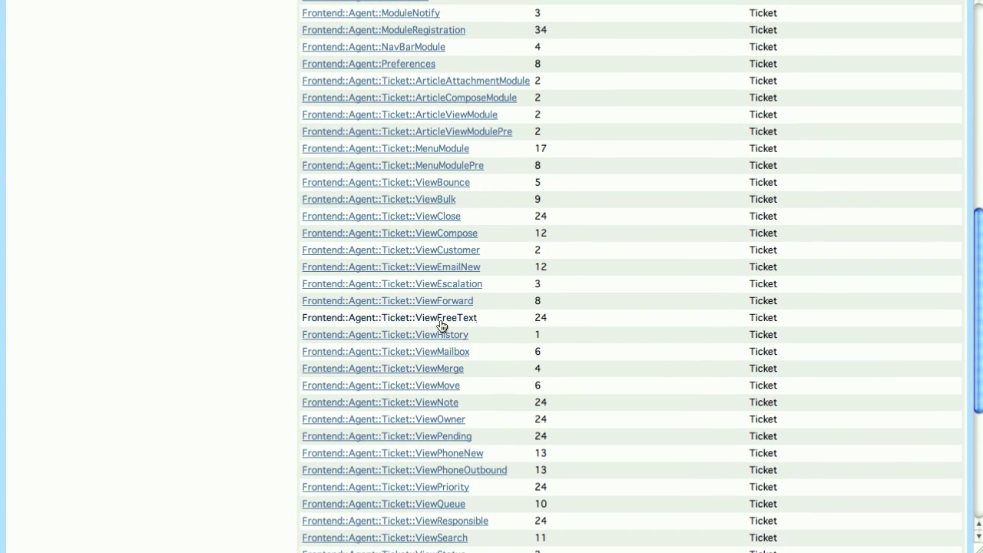
click(440, 321)
scroll(440, 320, down, 10)
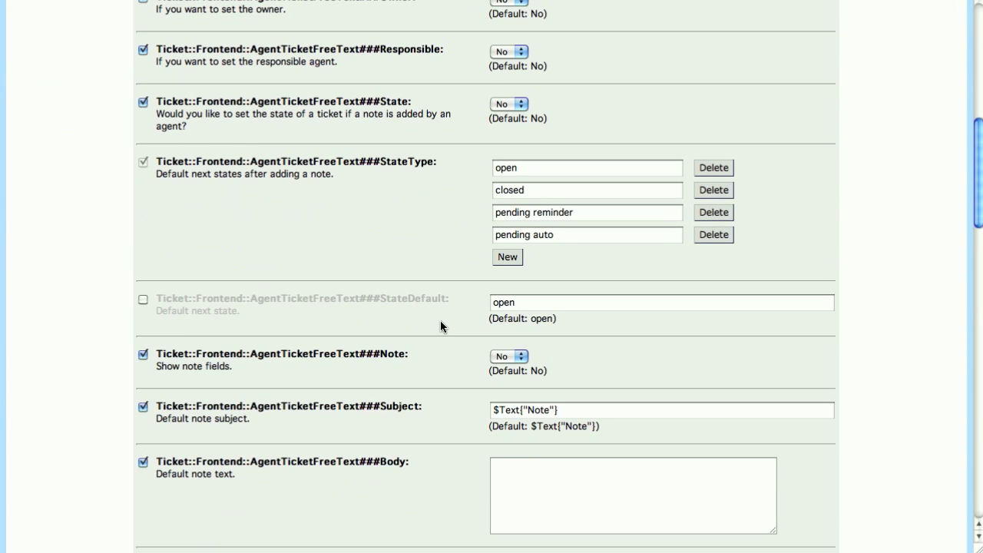
scroll(442, 327, down, 20)
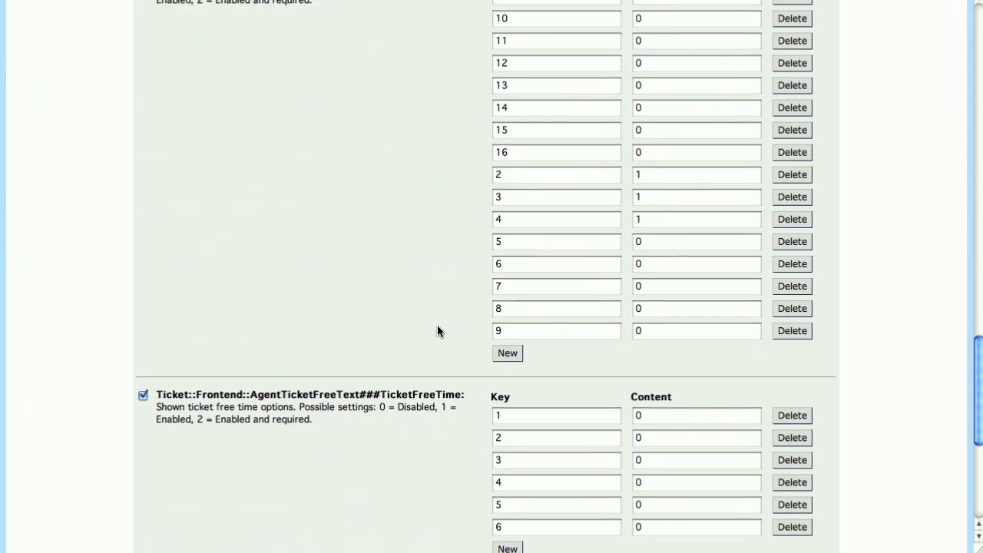
scroll(437, 330, down, 2)
double_click(512, 261)
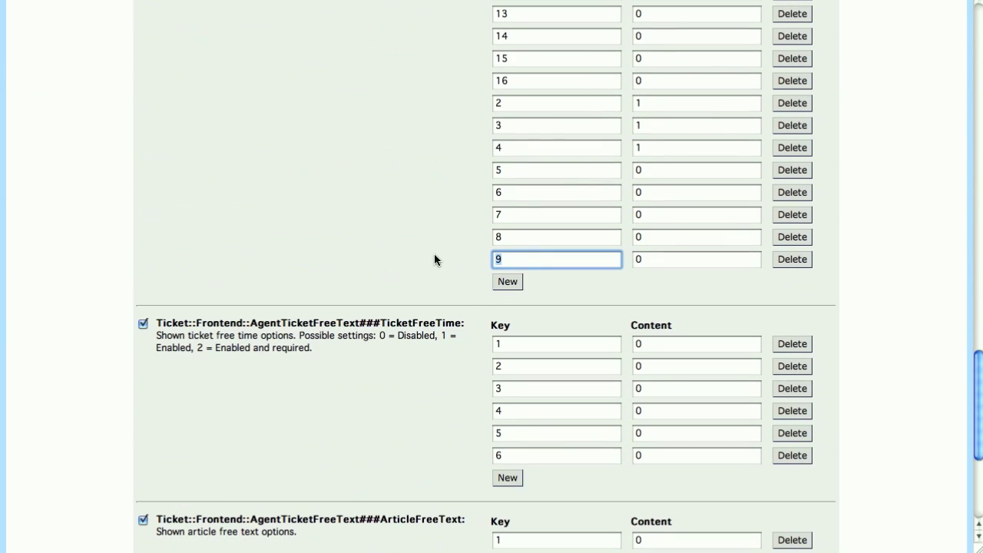
text(12)
key(Tab)
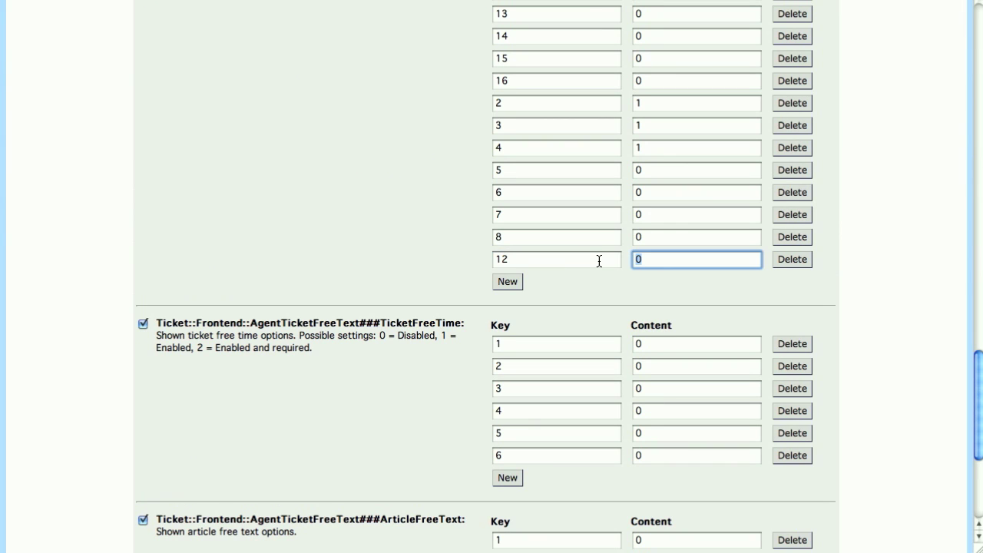
text(1)
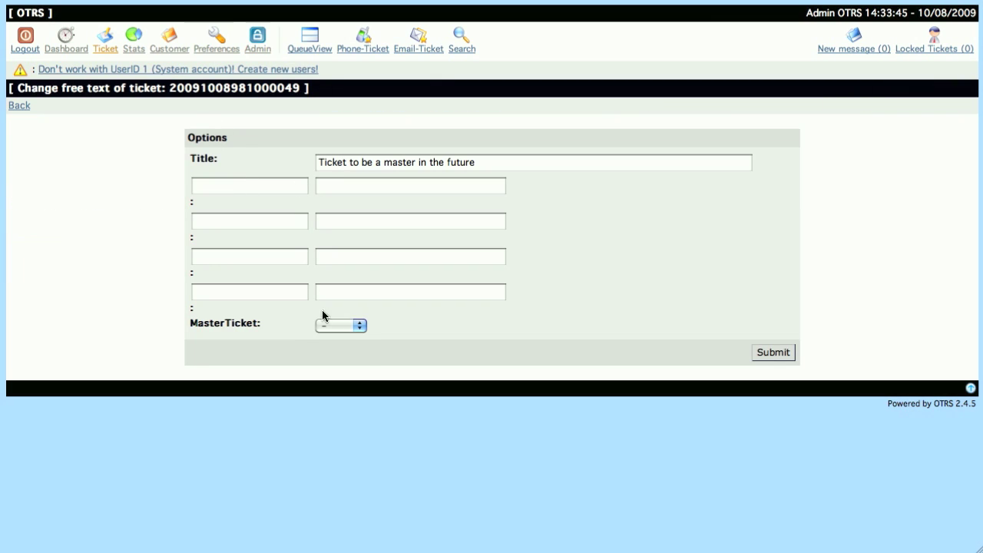
Set the ticket's MasterTicket field to Master and submit
click(354, 328)
click(358, 336)
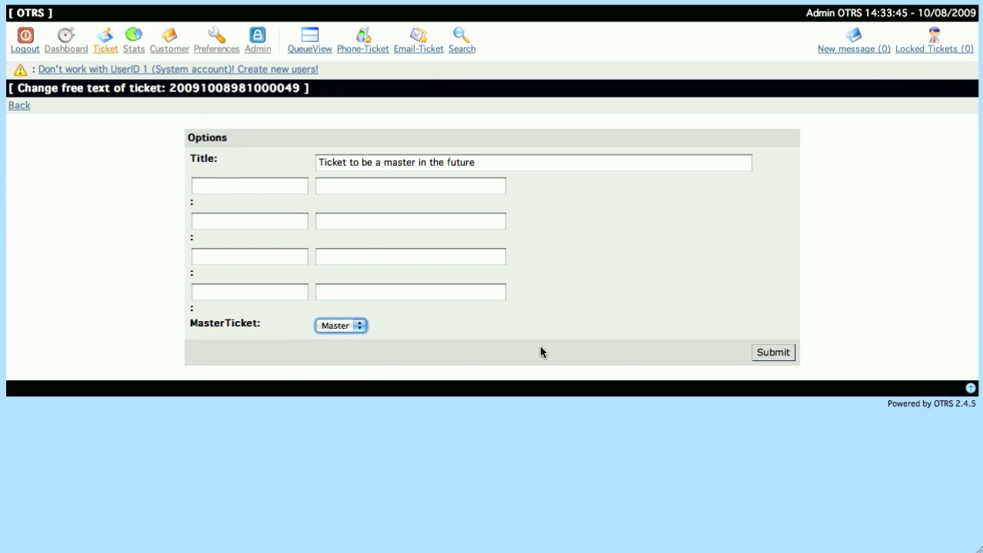
click(772, 352)
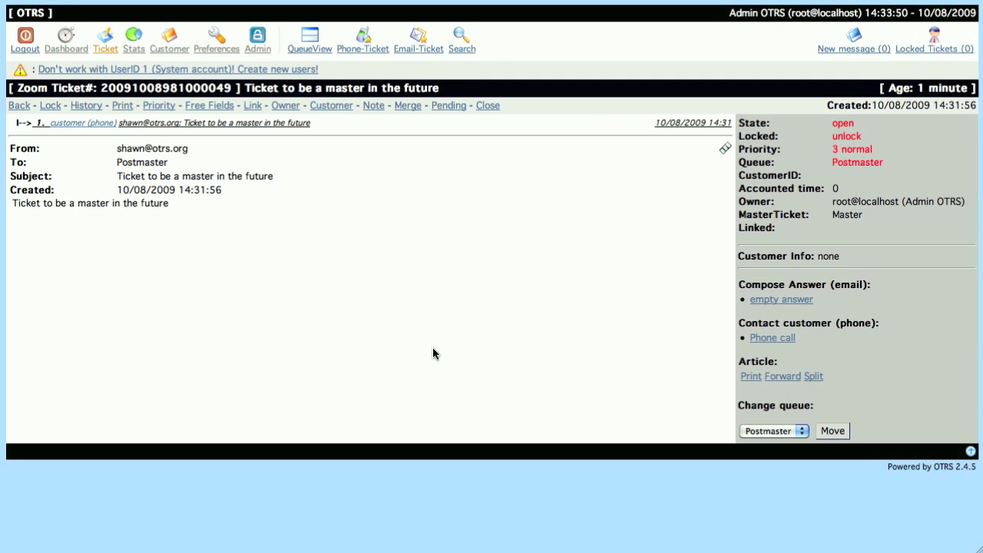
Copy the slave ticket's number from the Postmaster queue and reopen the master ticket
click(20, 108)
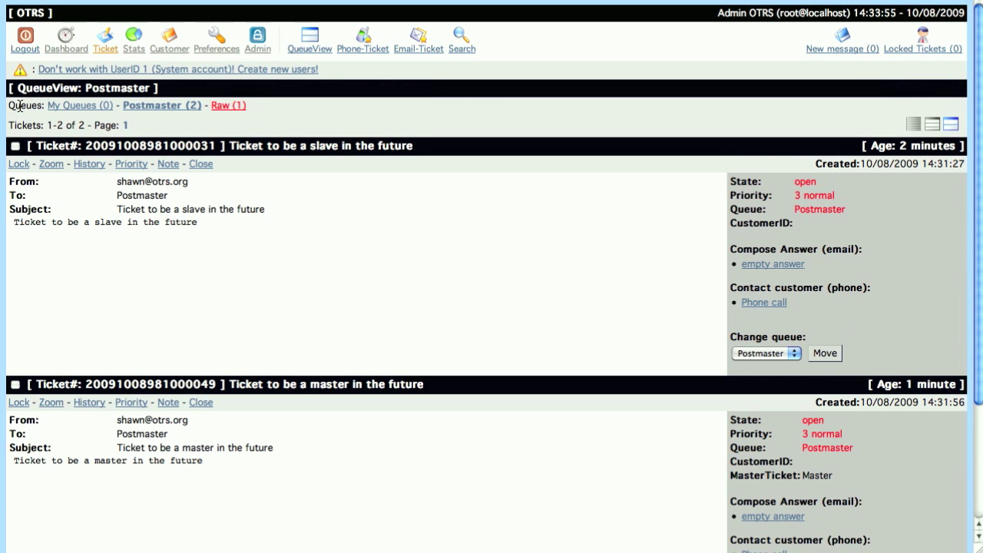
double_click(170, 145)
right_click(170, 145)
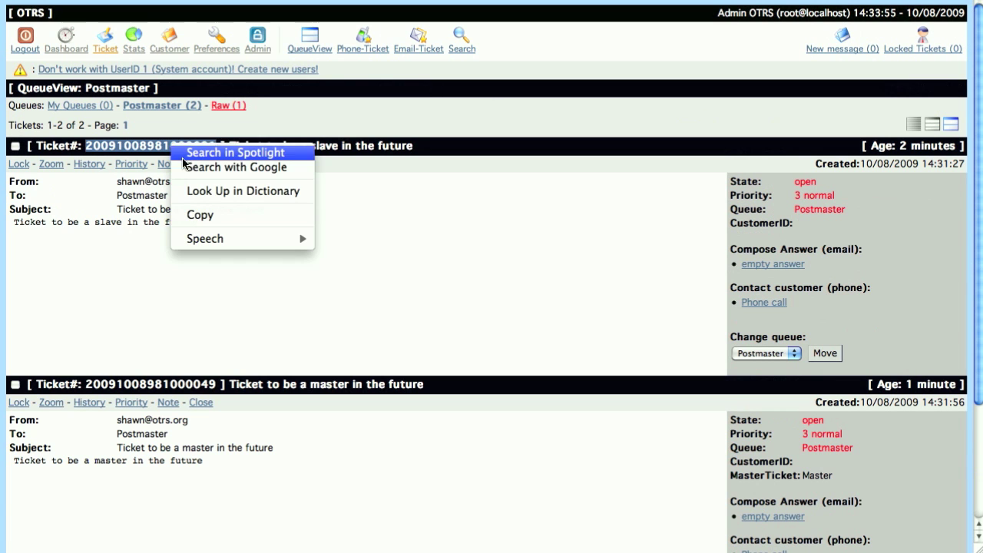
click(204, 219)
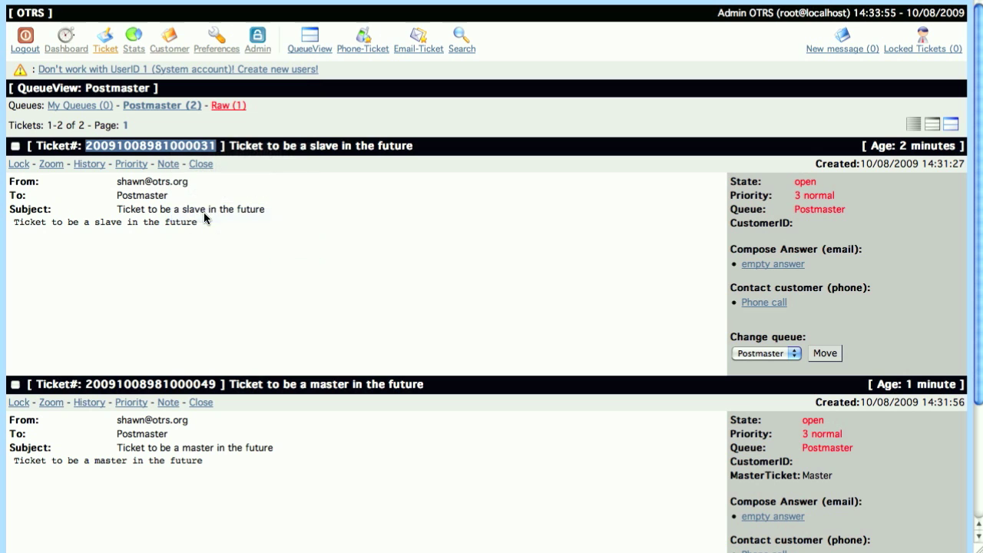
click(52, 403)
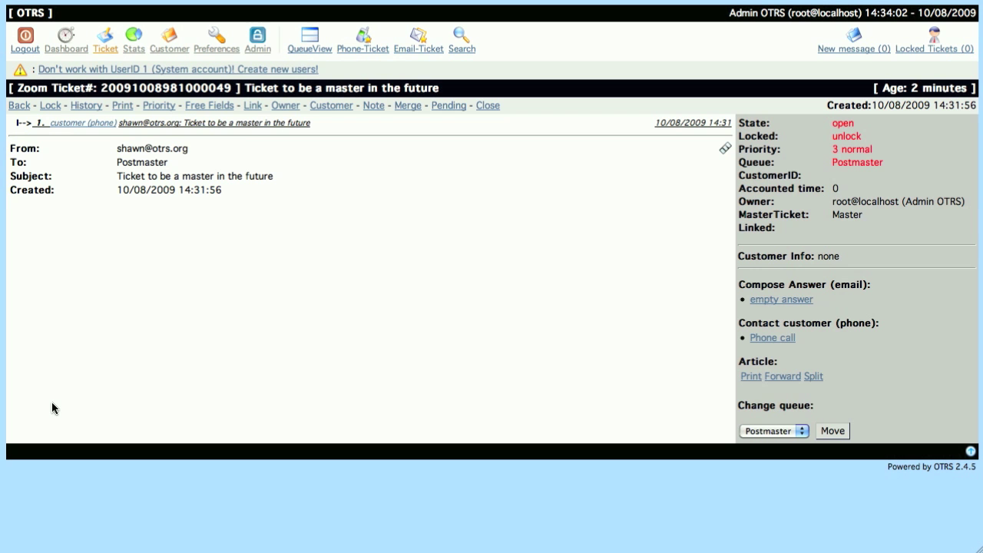
click(259, 112)
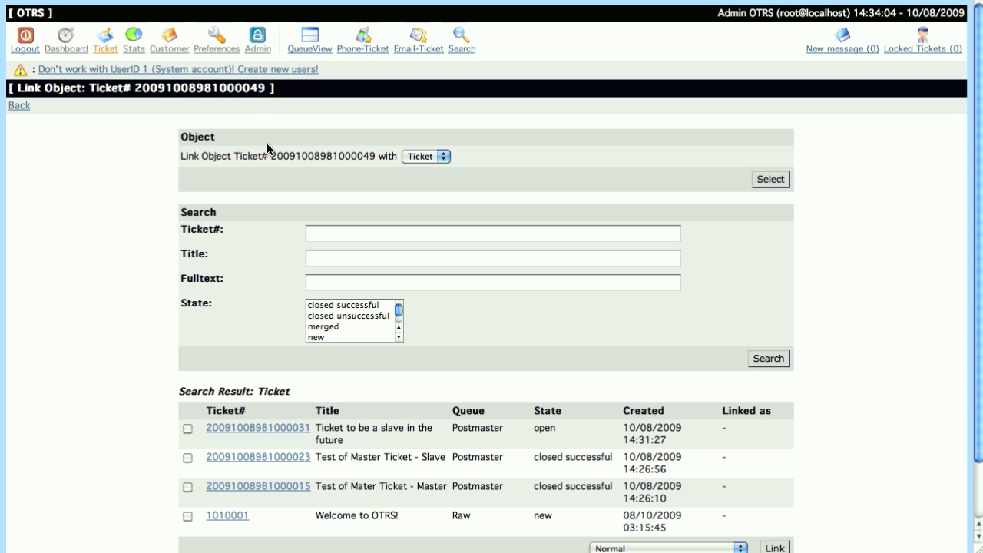
right_click(316, 234)
click(345, 267)
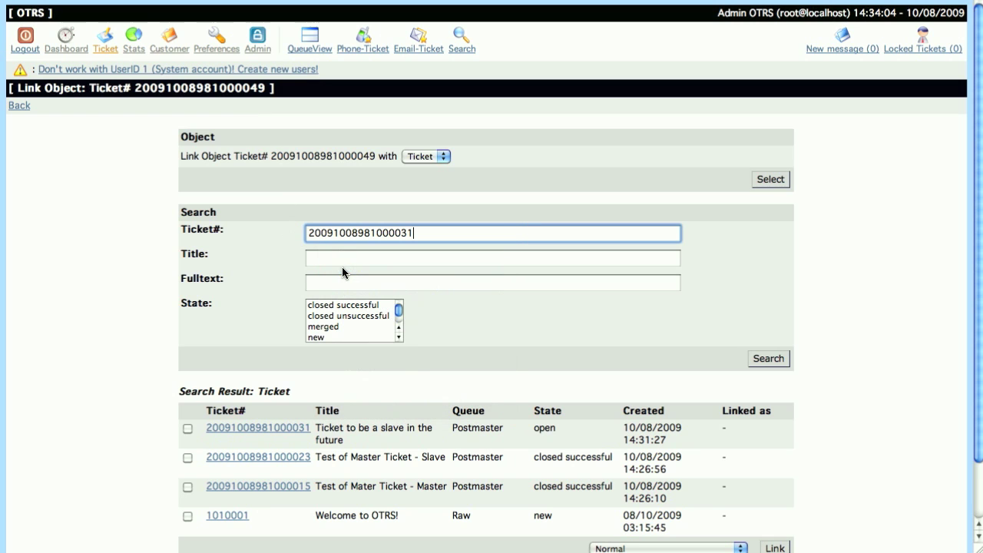
click(764, 361)
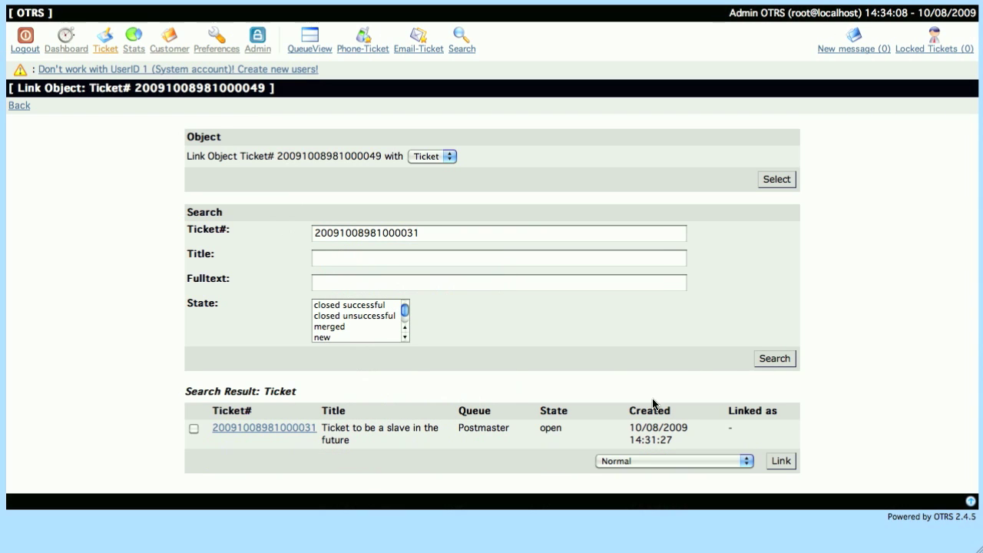
double_click(398, 431)
click(194, 428)
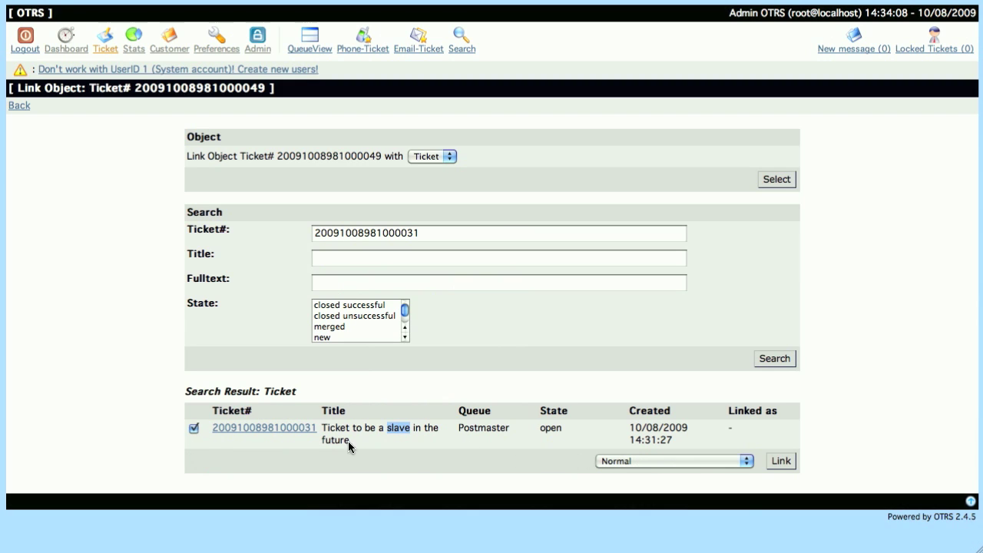
Link it to the master as a Child and open the slave ticket
click(692, 458)
click(685, 499)
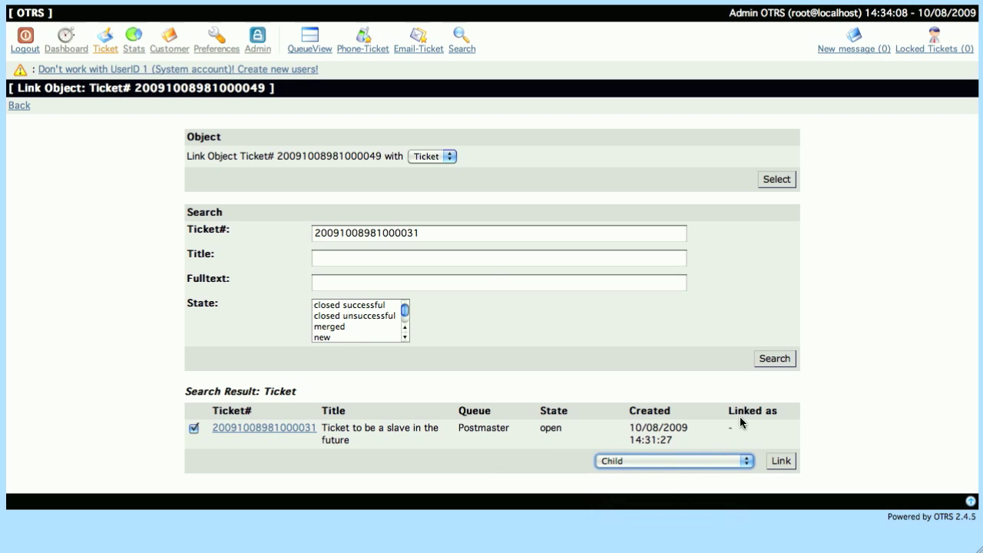
drag(726, 412, 782, 415)
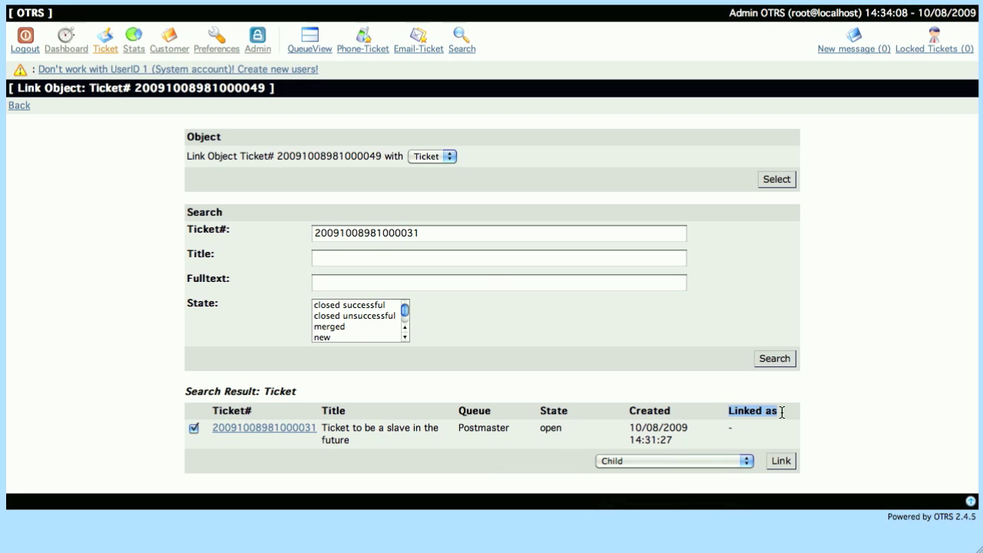
click(782, 462)
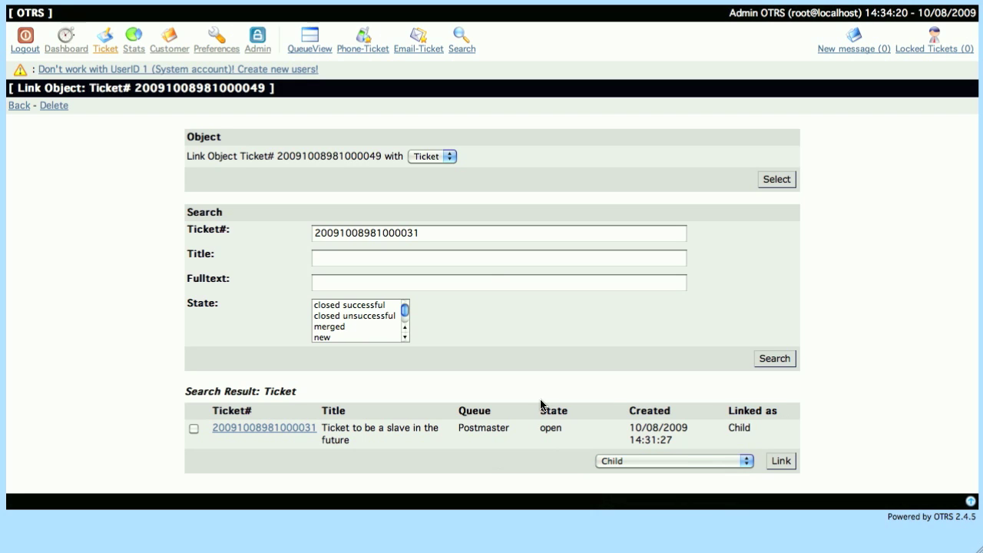
click(279, 428)
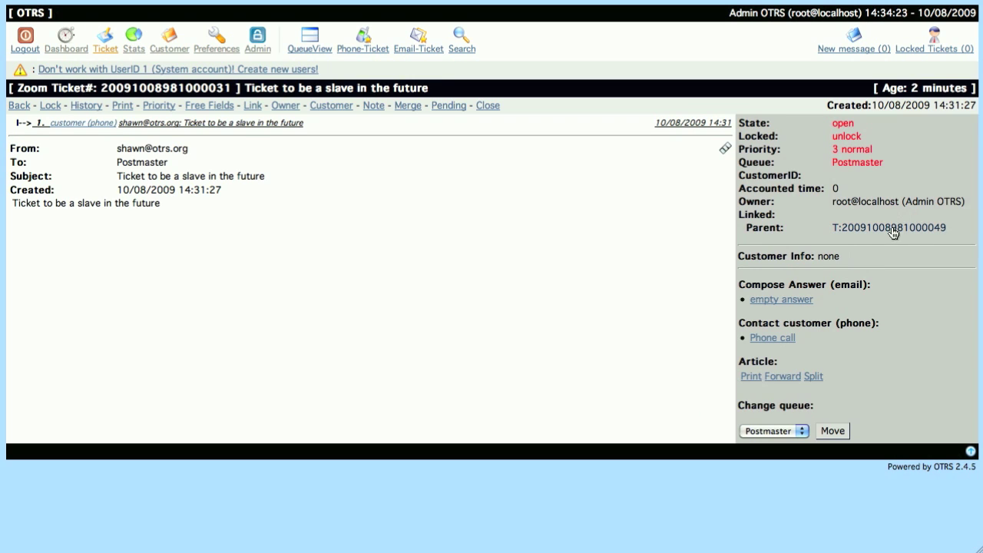
click(221, 111)
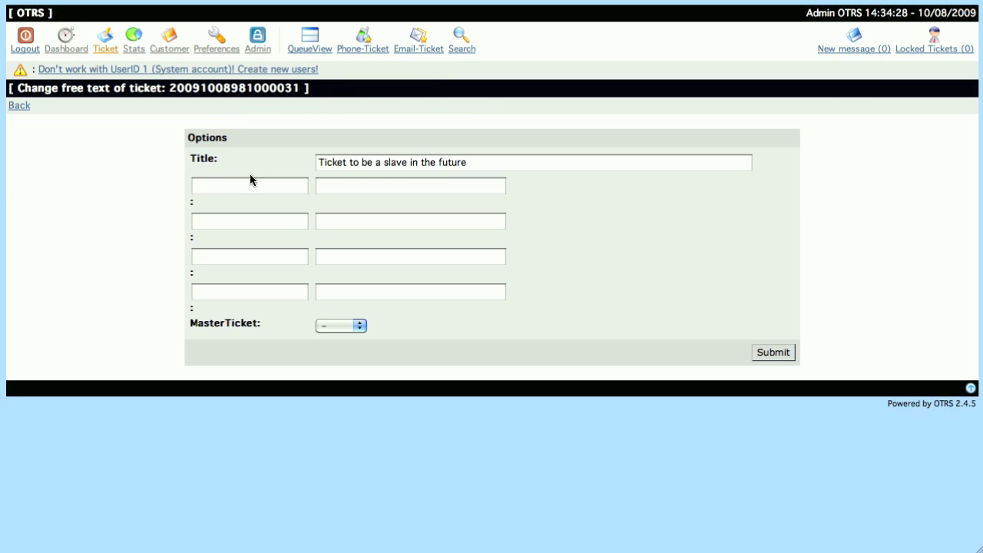
click(346, 327)
click(341, 351)
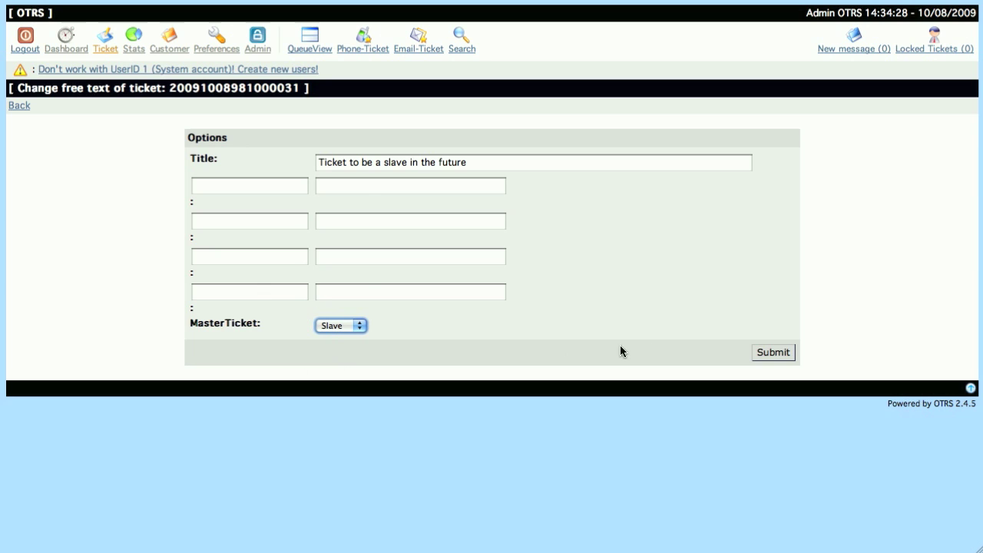
click(775, 352)
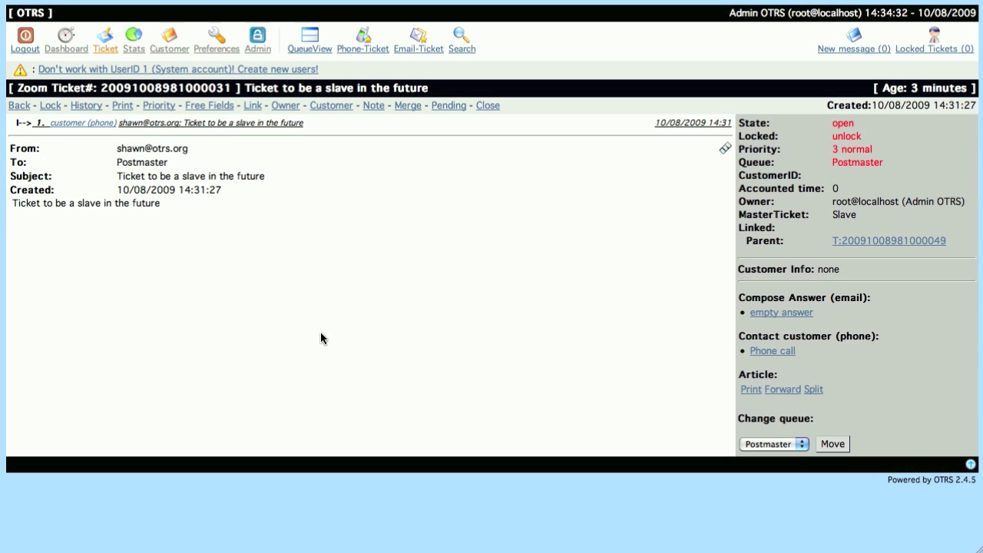
click(898, 240)
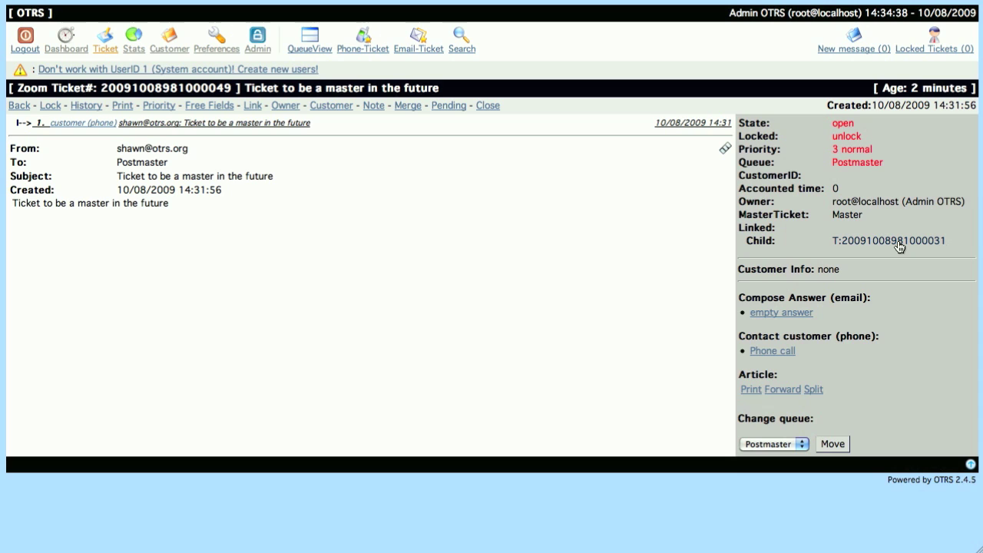
click(899, 242)
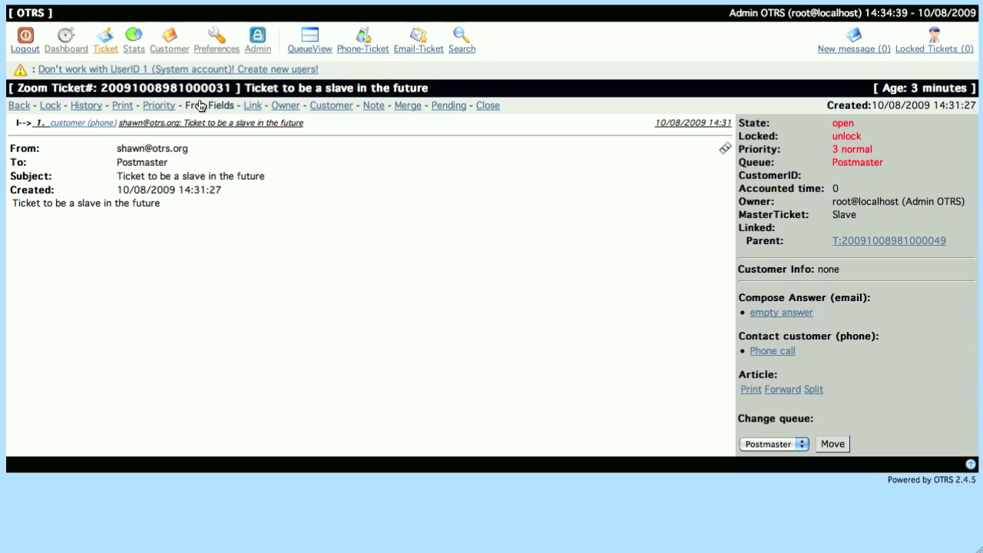
Add the internal note 'note not on master' to the slave ticket
click(373, 106)
click(366, 287)
text(note )
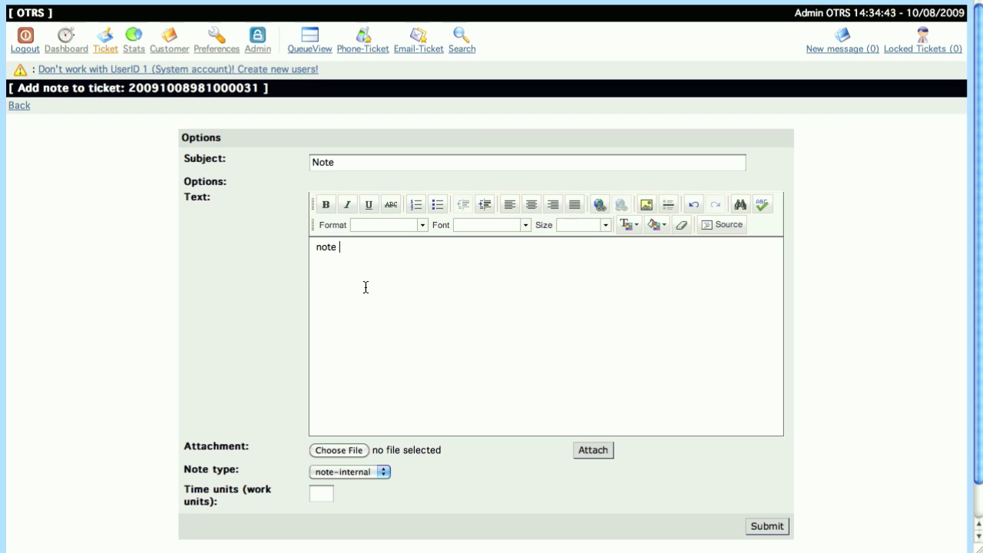
text(not on master)
click(767, 526)
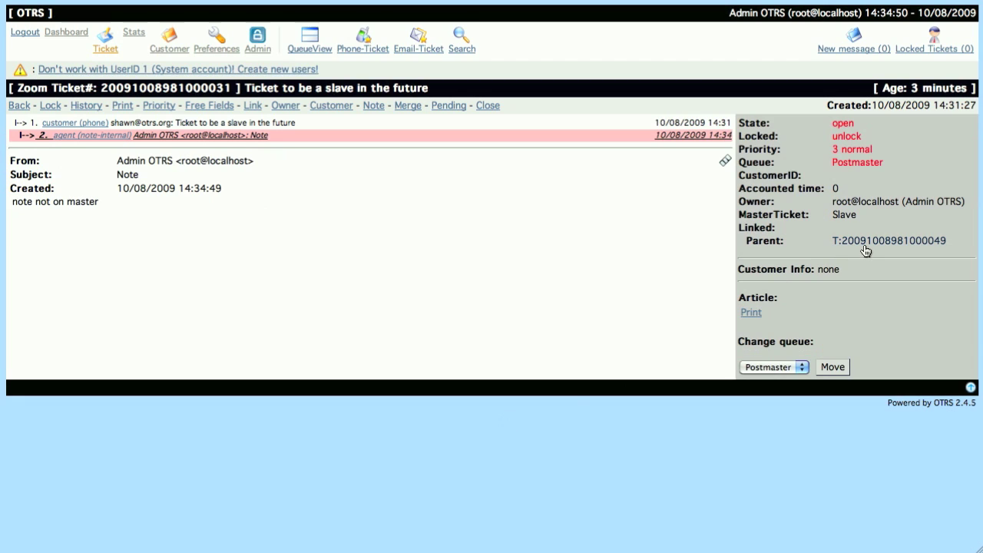
Go to the parent master ticket and start a new note there
click(870, 241)
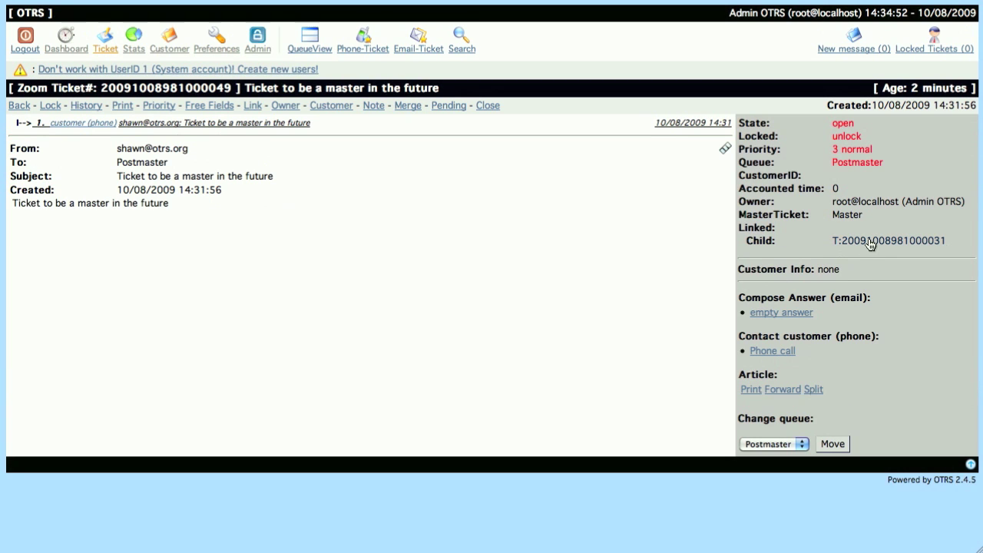
click(374, 106)
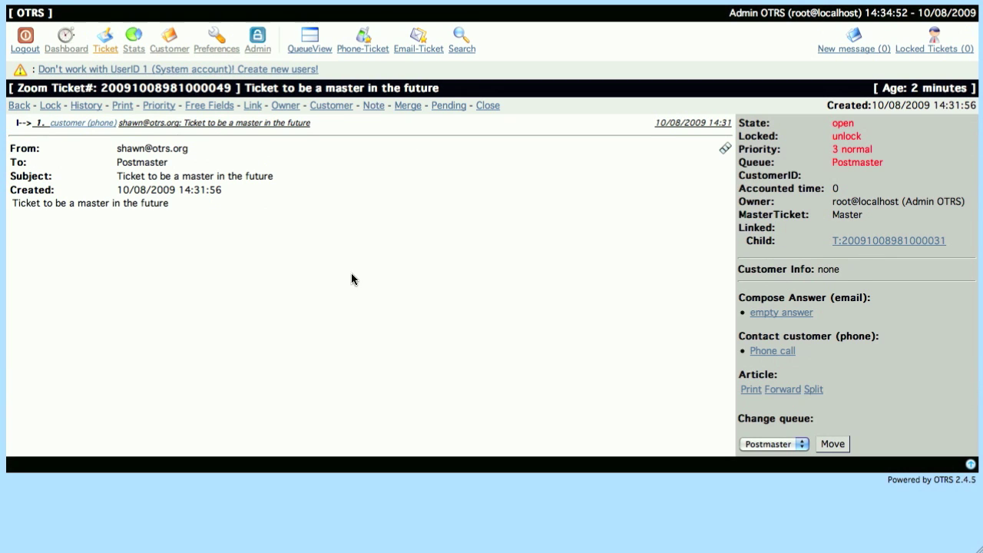
click(364, 272)
Write the master ticket's note text 'note on master replicates to slave'
text(note ono )
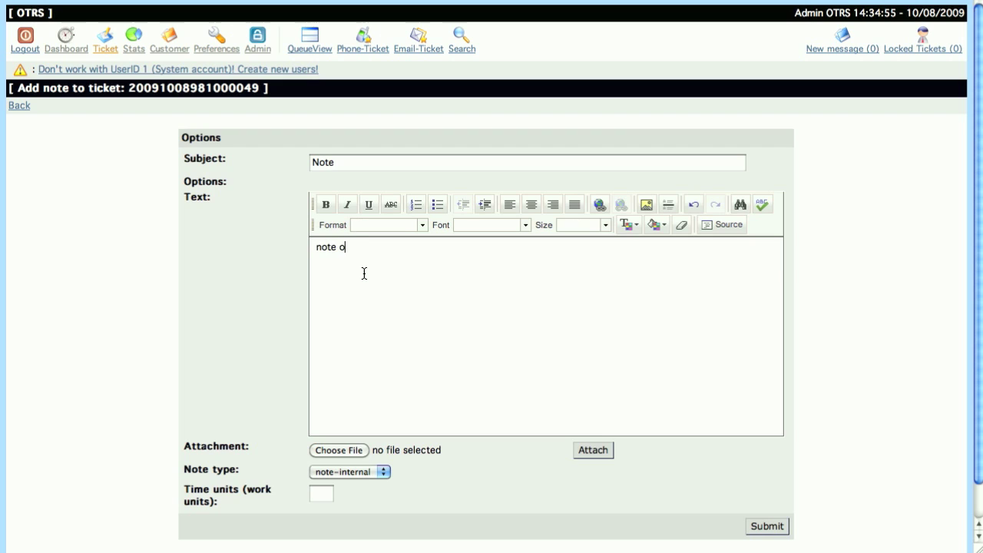
text(master rel)
key(BackSpace)
text(plicates to slave)
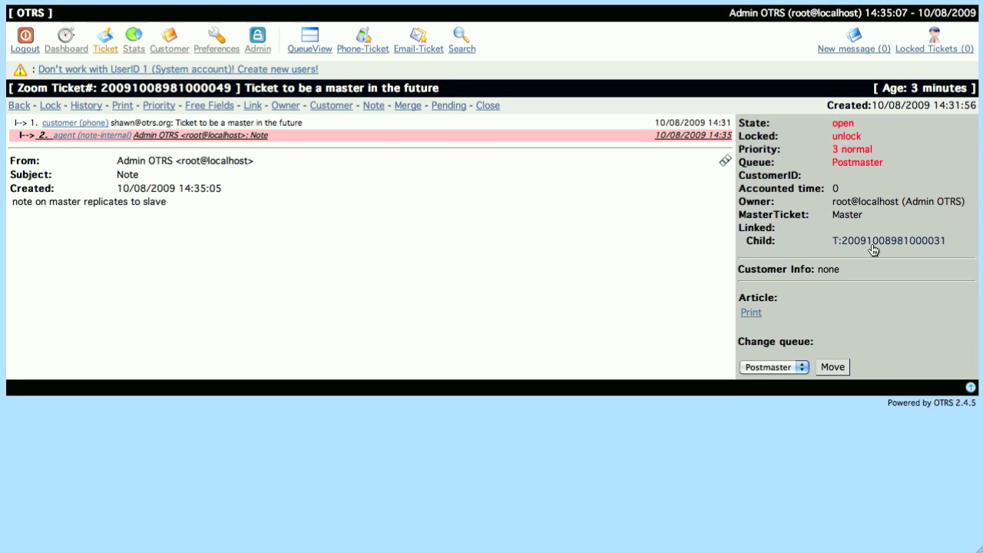
Check that the master's note appears as article 3 on the child slave ticket, then return to the master
click(873, 244)
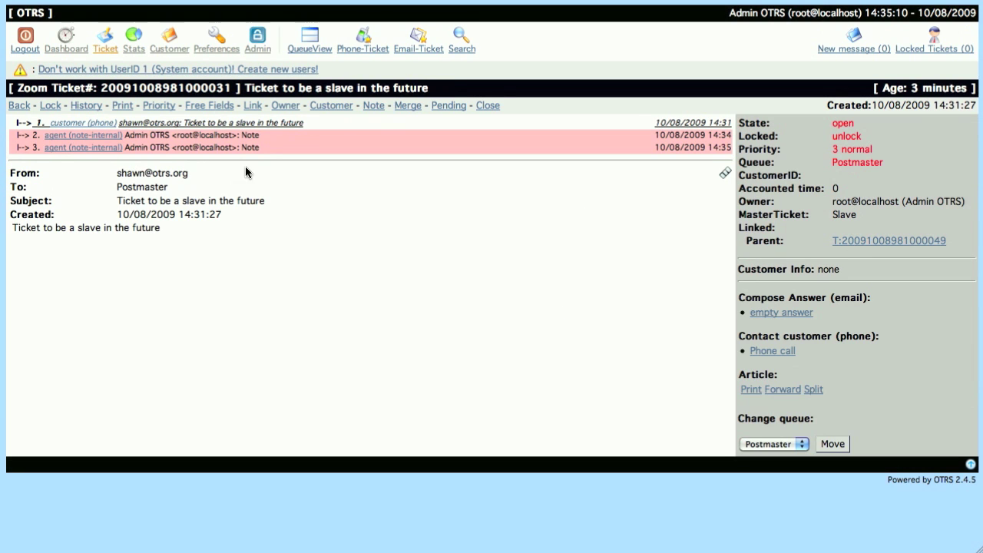
click(47, 148)
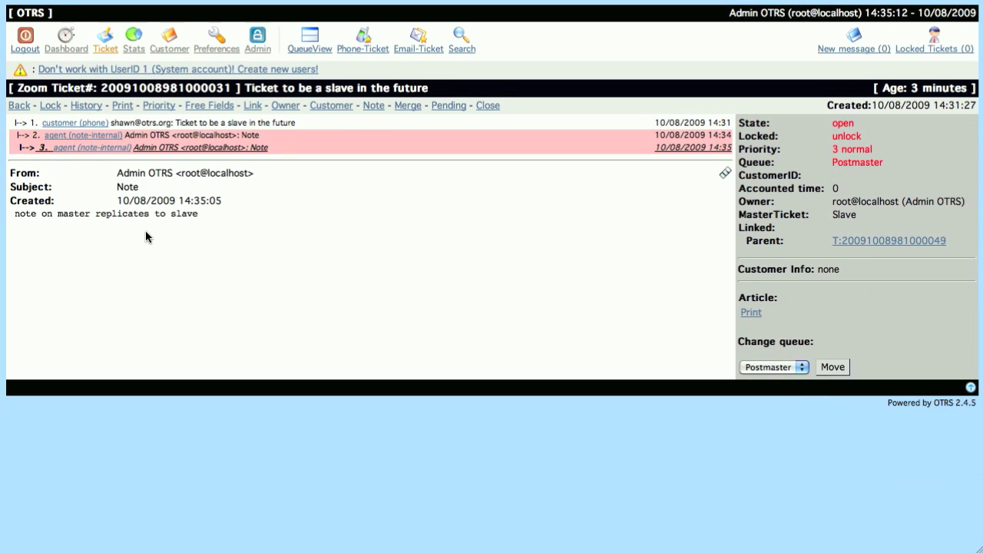
click(866, 243)
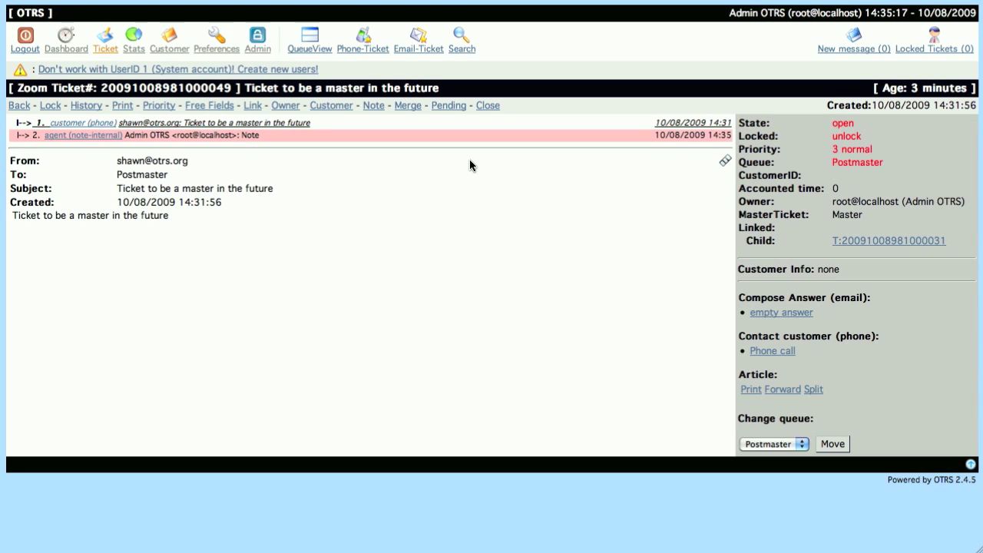